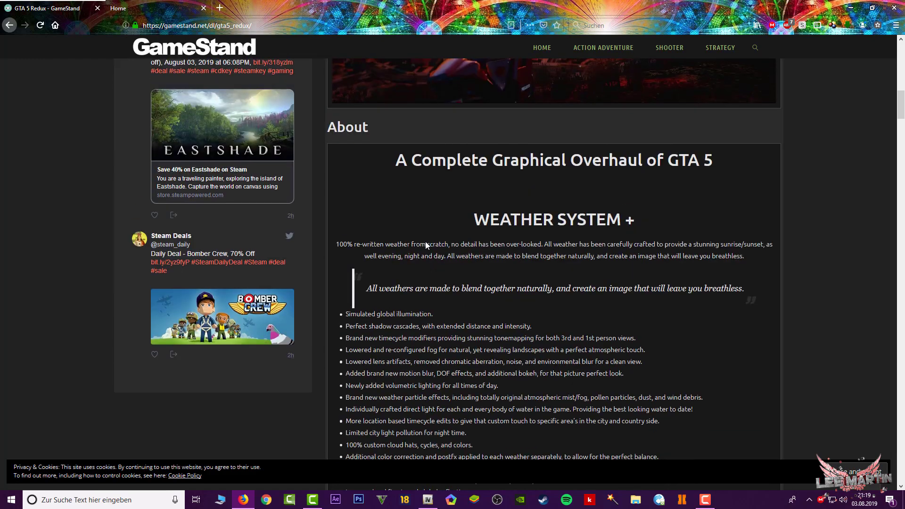
Step: Switch from the browser to the desktop to check the downloaded GTA5_REDUX_V1.7 archive
{"action": "left_click", "coordinate": [850, 7]}
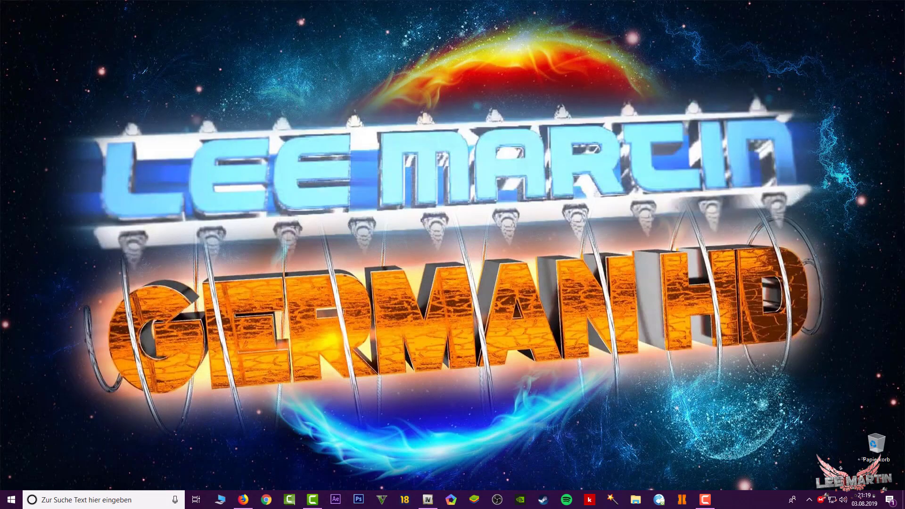
{"action": "left_click_drag", "start_coordinate": [29, 16], "coordinate": [92, 88]}
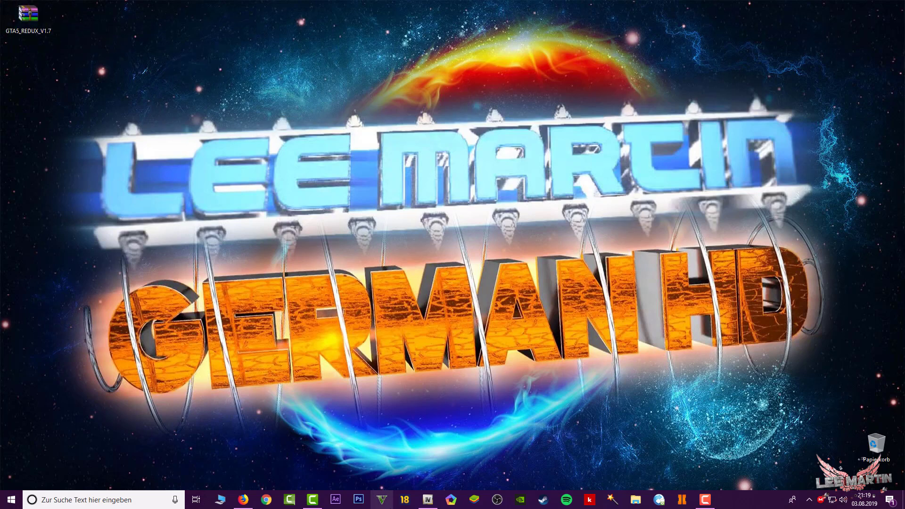
Step: Return to the browser, search Google for "reshade setup" and open the ReShade website from the results
{"action": "left_click", "coordinate": [243, 499]}
{"action": "left_click", "coordinate": [154, 15]}
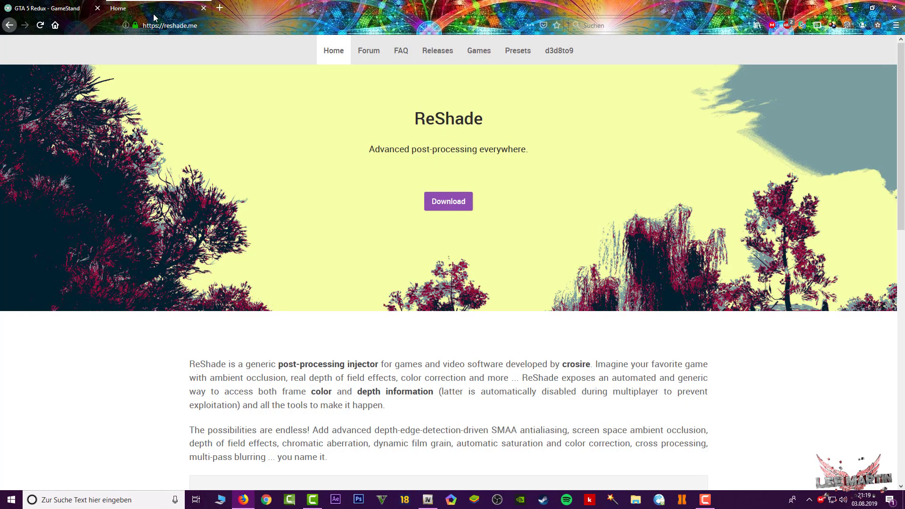
{"action": "left_click", "coordinate": [9, 25]}
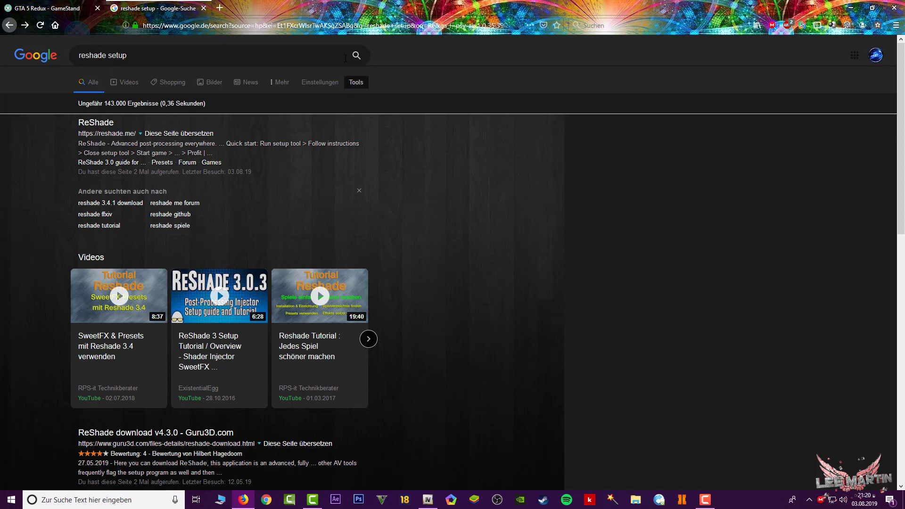
{"action": "left_click", "coordinate": [356, 59]}
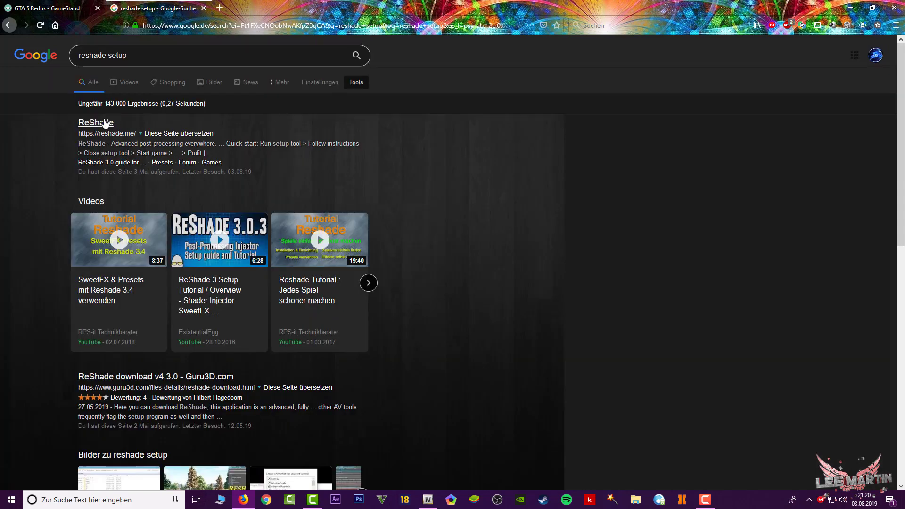
{"action": "left_click", "coordinate": [105, 124]}
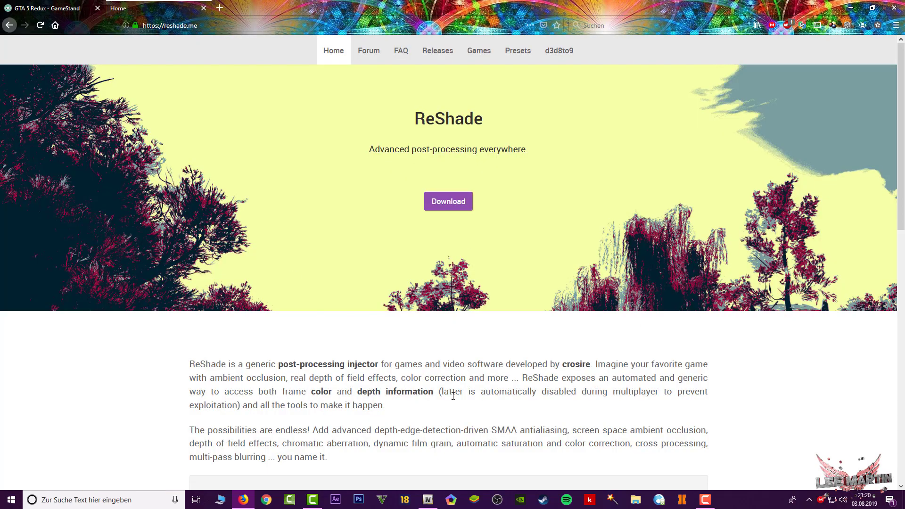
Step: Download and save ReShade_Setup_4.3.0.exe from the ReShade site and go back to the desktop
{"action": "scroll", "coordinate": [481, 300], "scroll_direction": "down", "scroll_amount": 5}
{"action": "scroll", "coordinate": [558, 243], "scroll_direction": "up", "scroll_amount": 5}
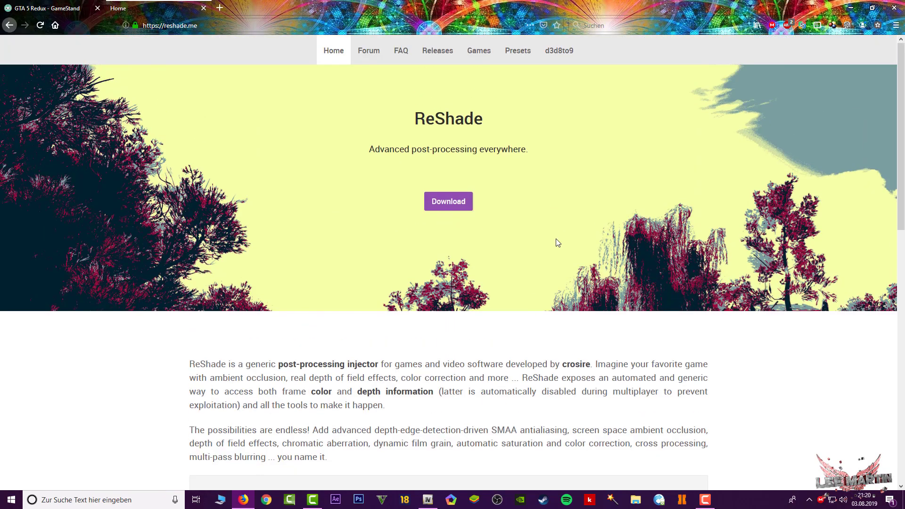
{"action": "left_click", "coordinate": [447, 208]}
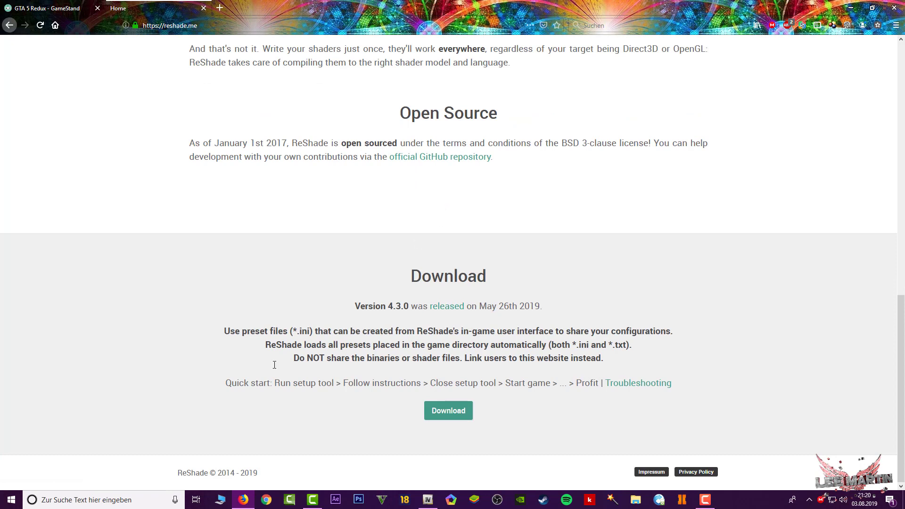
{"action": "left_click", "coordinate": [450, 411]}
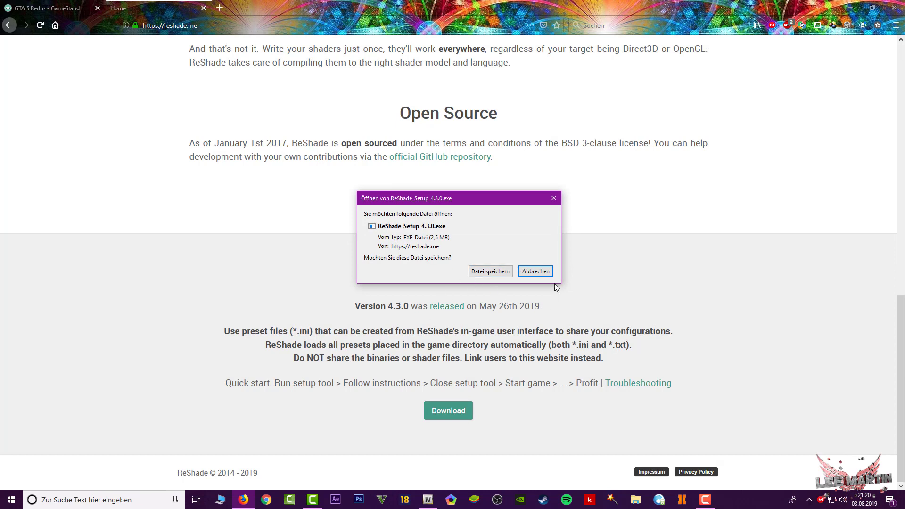
{"action": "left_click", "coordinate": [494, 277]}
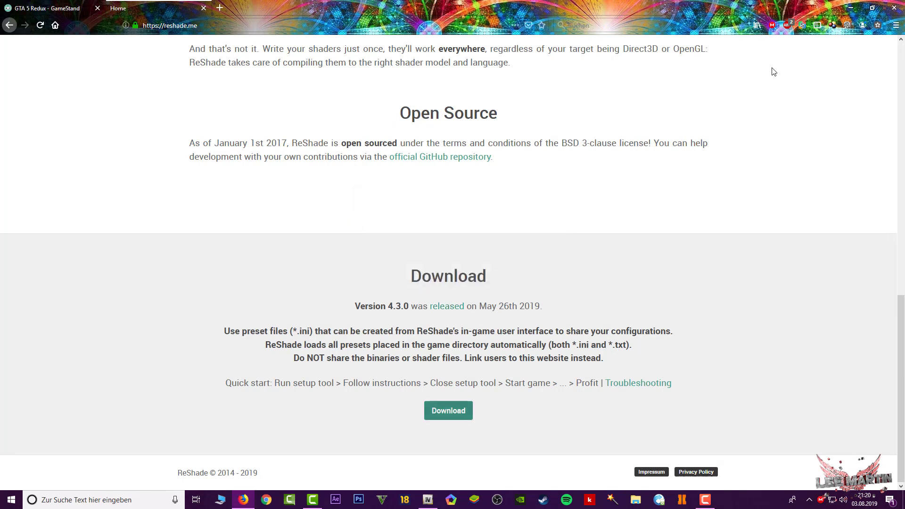
{"action": "left_click", "coordinate": [741, 27]}
{"action": "left_click", "coordinate": [735, 50]}
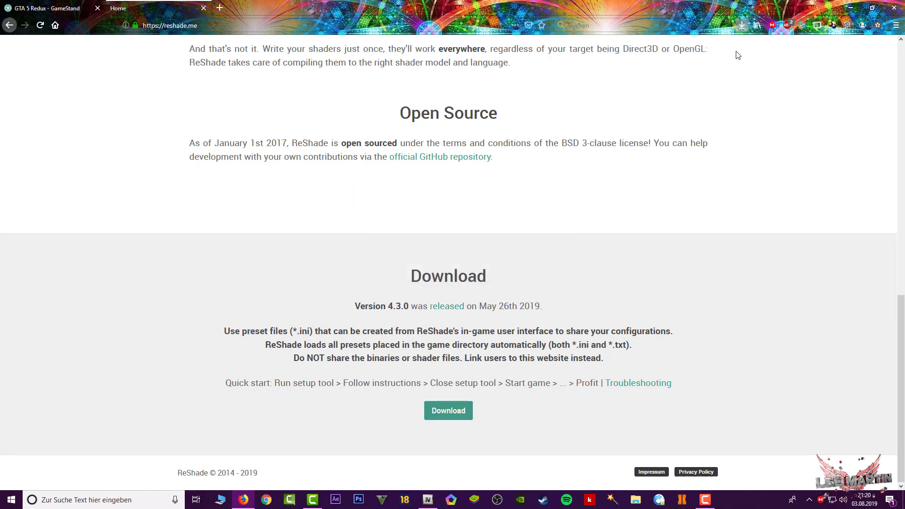
{"action": "left_click", "coordinate": [852, 9]}
{"action": "left_click_drag", "start_coordinate": [0, 92], "coordinate": [83, 60]}
{"action": "left_click", "coordinate": [42, 139]}
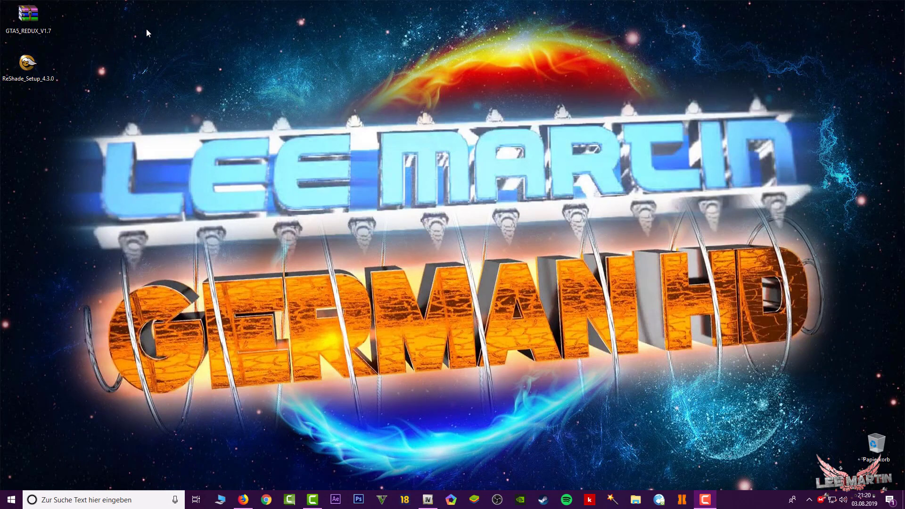
Step: Extract the GTA5_REDUX_V1.7 archive directly onto the desktop
{"action": "left_click_drag", "start_coordinate": [41, 15], "coordinate": [210, 112]}
{"action": "right_click", "coordinate": [183, 105]}
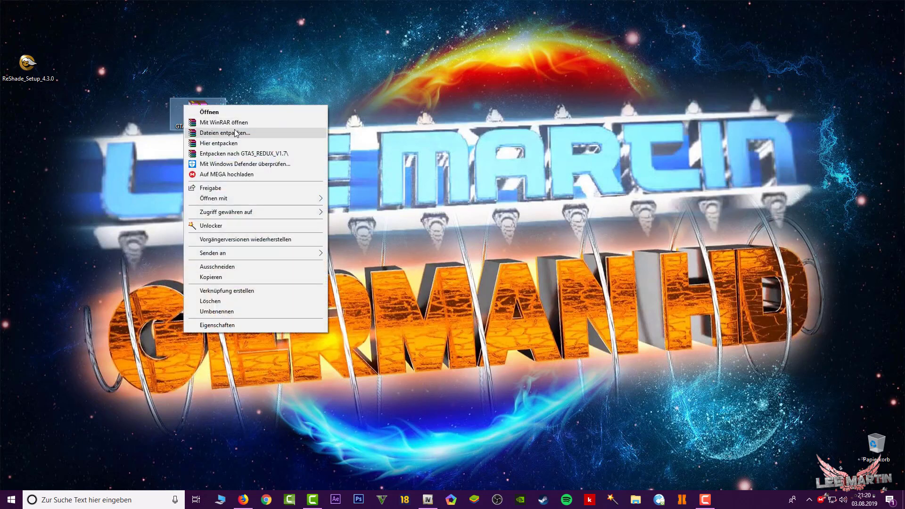
{"action": "left_click", "coordinate": [236, 143]}
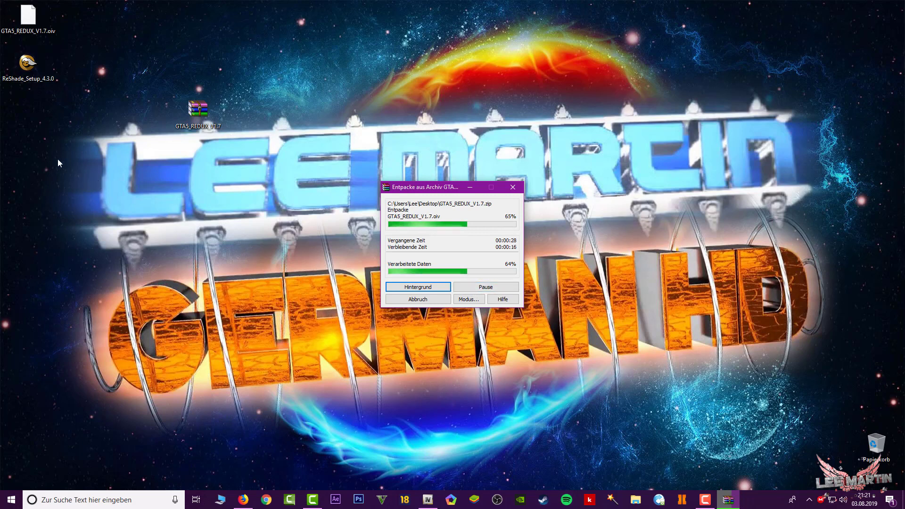
Step: Switch to OpenIV to view the GTA V folder, and return to the desktop
{"action": "left_click", "coordinate": [427, 501]}
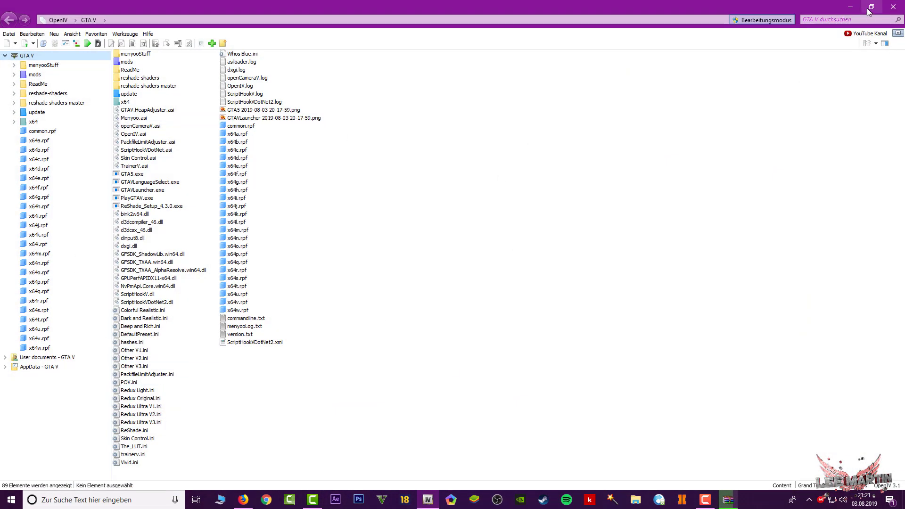
{"action": "left_click_drag", "start_coordinate": [450, 6], "coordinate": [426, 74]}
{"action": "left_click", "coordinate": [657, 78]}
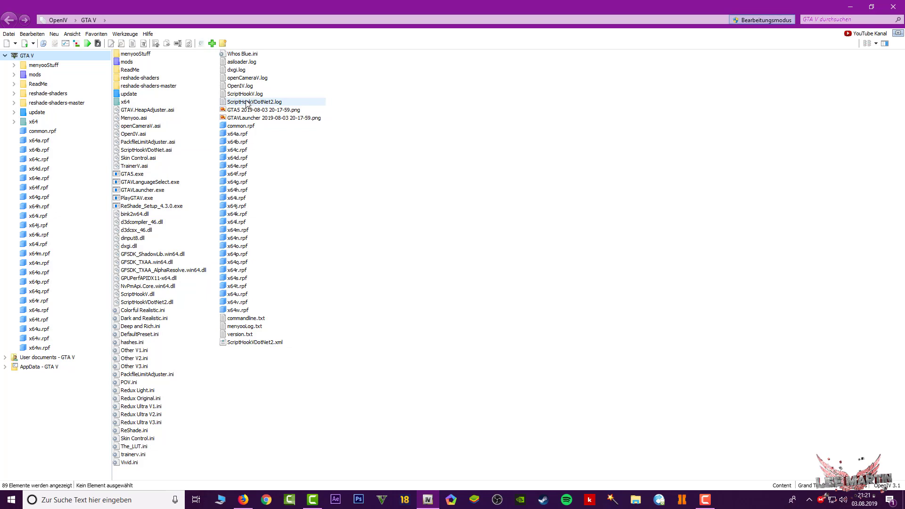
{"action": "left_click", "coordinate": [851, 12]}
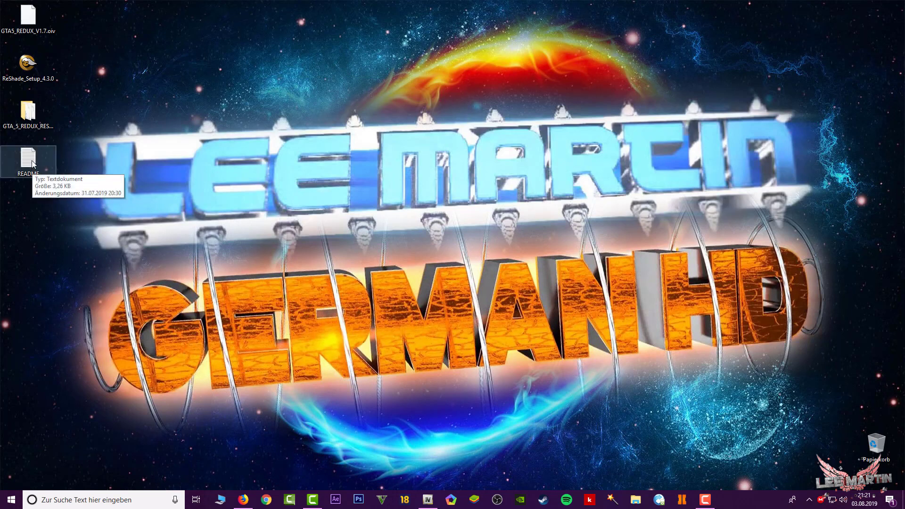
Step: Arrange the extracted GTA_5_REDUX_RESHADE folder and the GTA5_REDUX_V1.7.oiv file apart from each other on the desktop
{"action": "left_click_drag", "start_coordinate": [29, 17], "coordinate": [94, 116]}
{"action": "left_click_drag", "start_coordinate": [154, 97], "coordinate": [252, 161]}
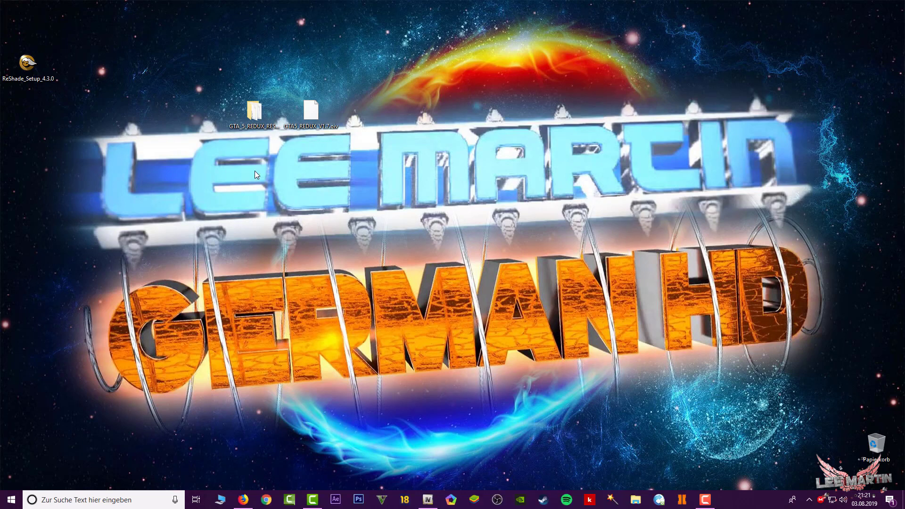
{"action": "left_click_drag", "start_coordinate": [246, 106], "coordinate": [19, 9]}
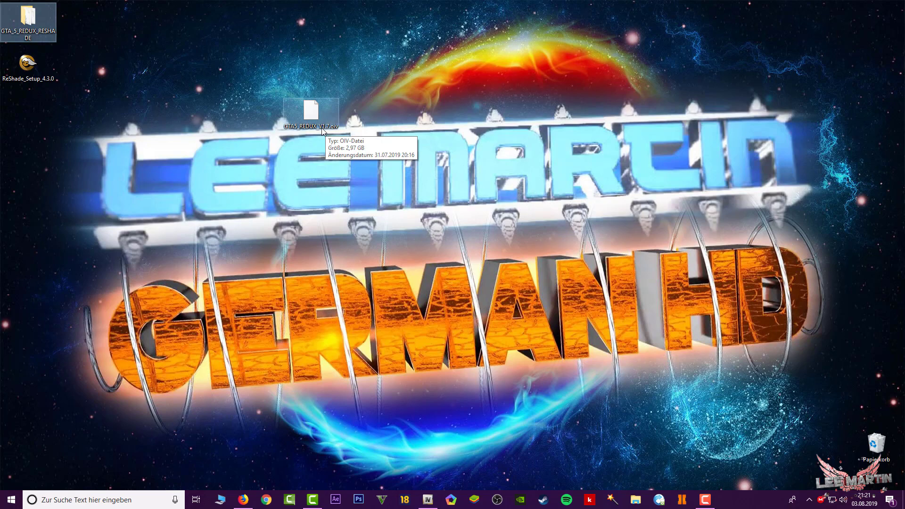
{"action": "left_click_drag", "start_coordinate": [326, 128], "coordinate": [438, 177]}
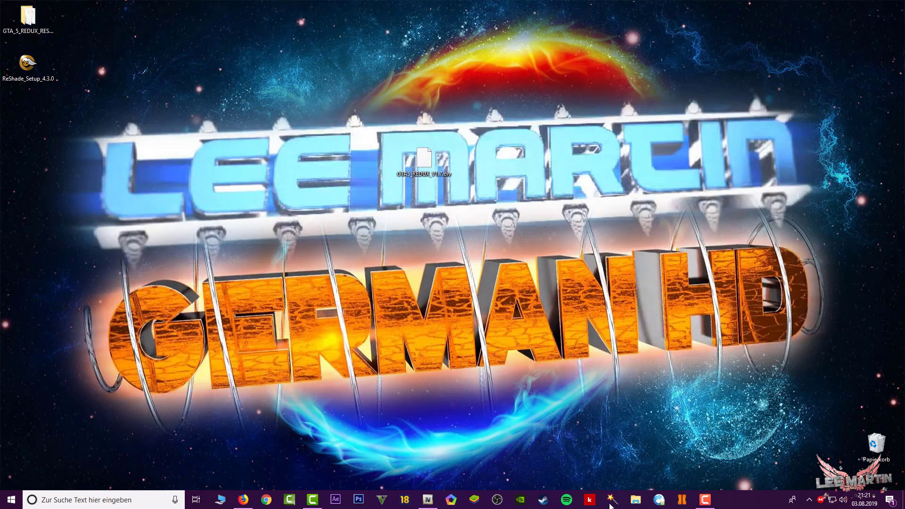
Step: Switch to OpenIV and load GTA5_REDUX_V1.7.oiv from the desktop into the package installer
{"action": "left_click", "coordinate": [428, 499]}
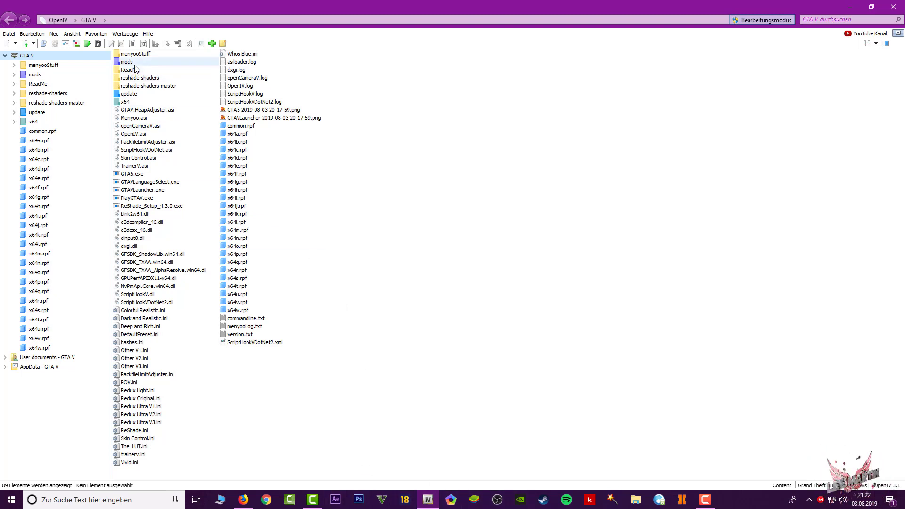
{"action": "left_click", "coordinate": [131, 35]}
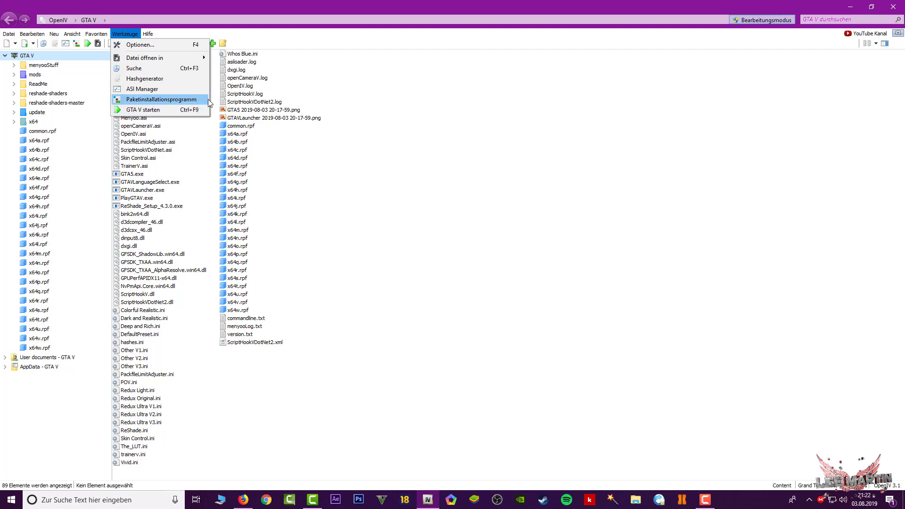
{"action": "left_click", "coordinate": [160, 100]}
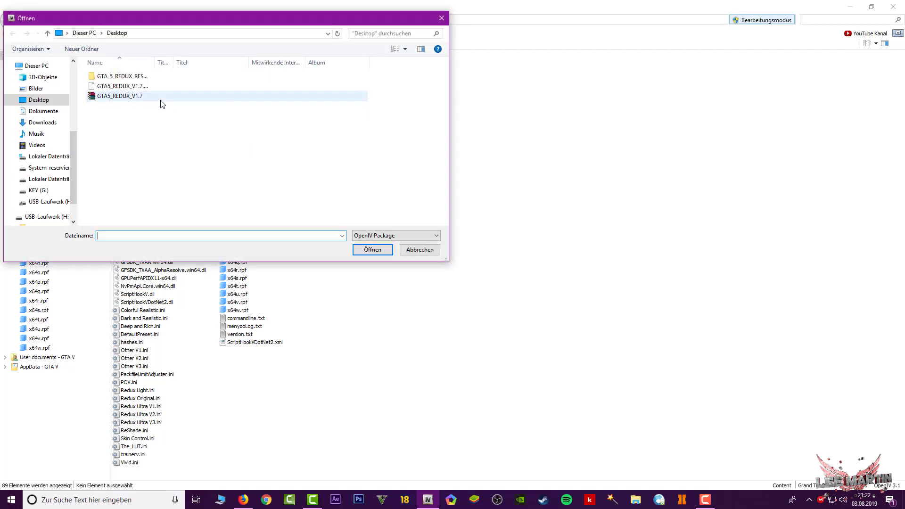
{"action": "left_click", "coordinate": [128, 89]}
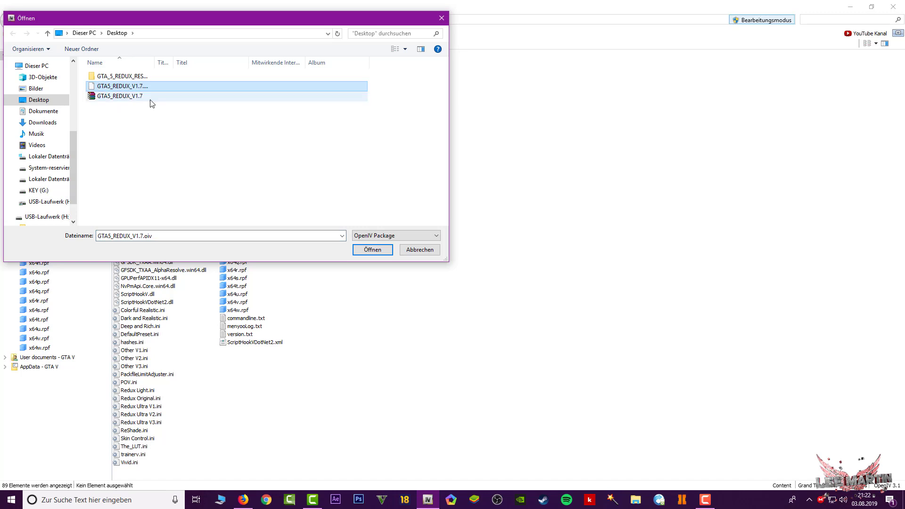
{"action": "left_click", "coordinate": [372, 251]}
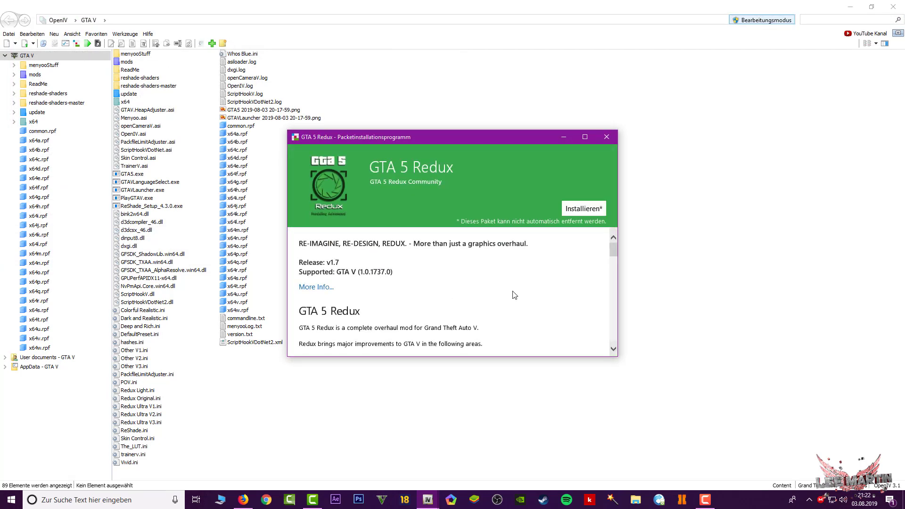
Step: Walk through installing GTA 5 Redux into the "mods" folder up to the confirmation, cancel it and leave OpenIV
{"action": "left_click", "coordinate": [576, 208]}
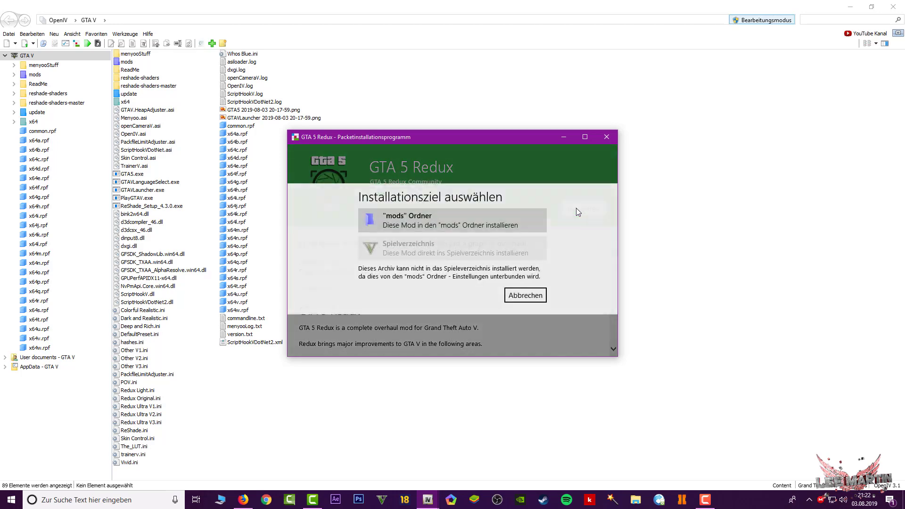
{"action": "left_click", "coordinate": [466, 228]}
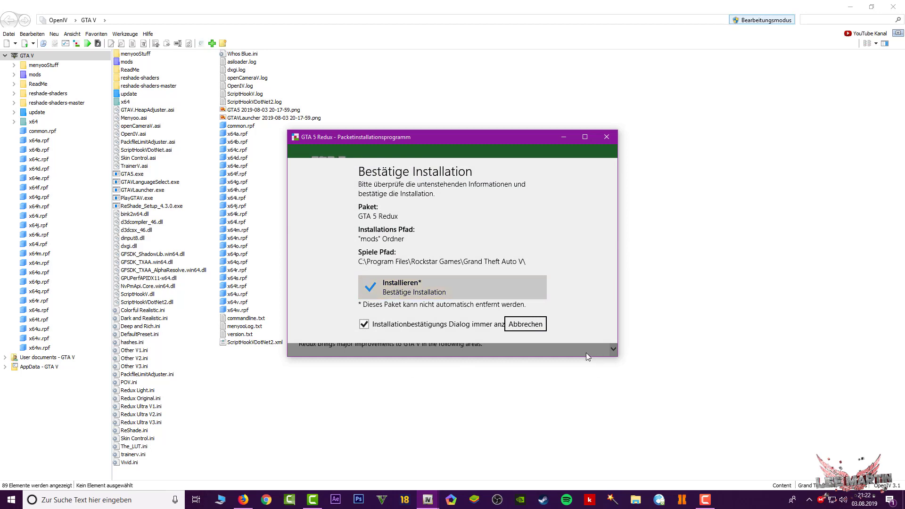
{"action": "left_click", "coordinate": [527, 325]}
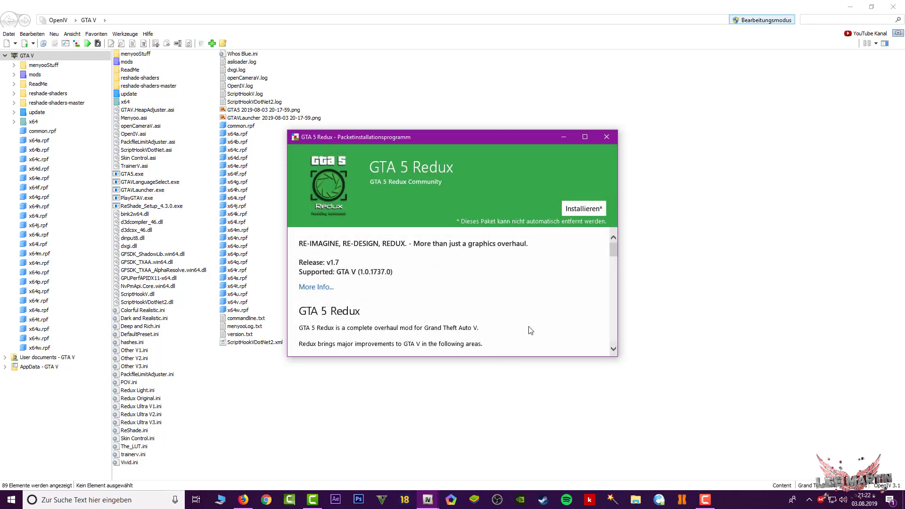
{"action": "left_click", "coordinate": [606, 141]}
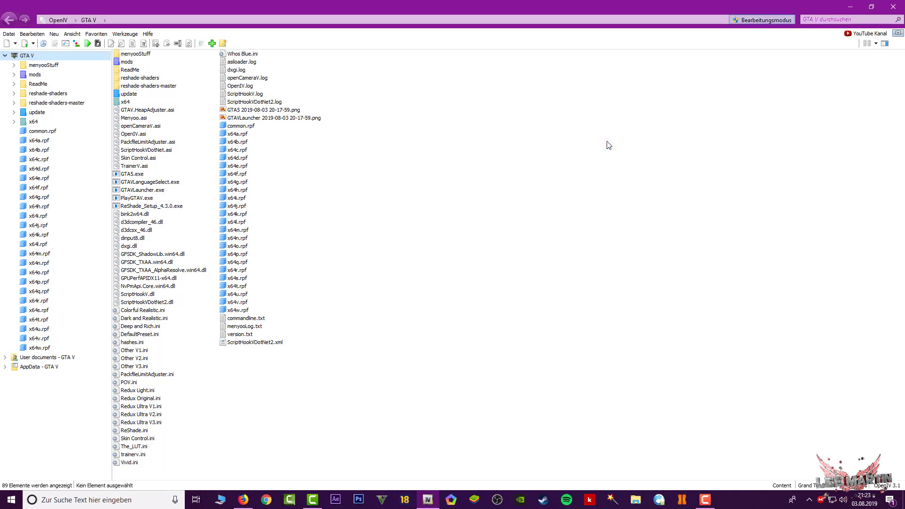
{"action": "left_click", "coordinate": [844, 8]}
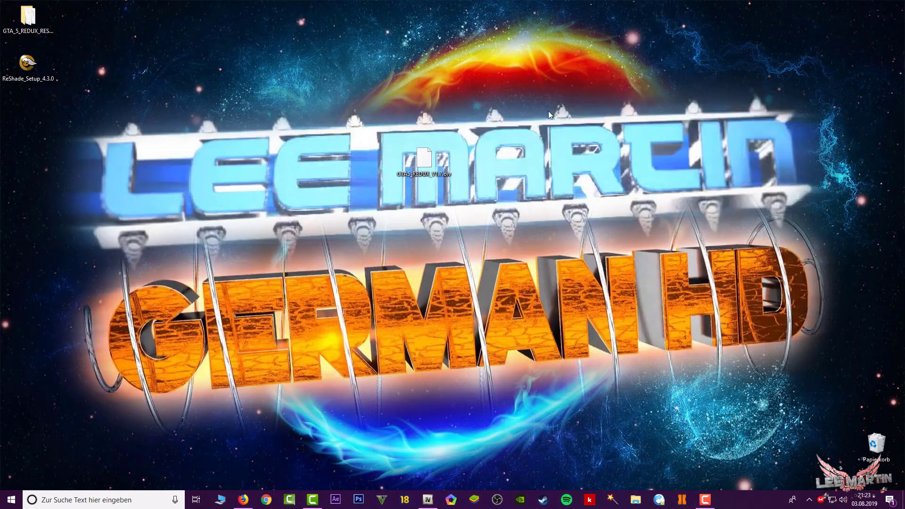
Step: Open the GTA_5_REDUX_RESHADE folder and the Grand Theft Auto V game folder side by side in File Explorer
{"action": "left_click_drag", "start_coordinate": [27, 18], "coordinate": [368, 208]}
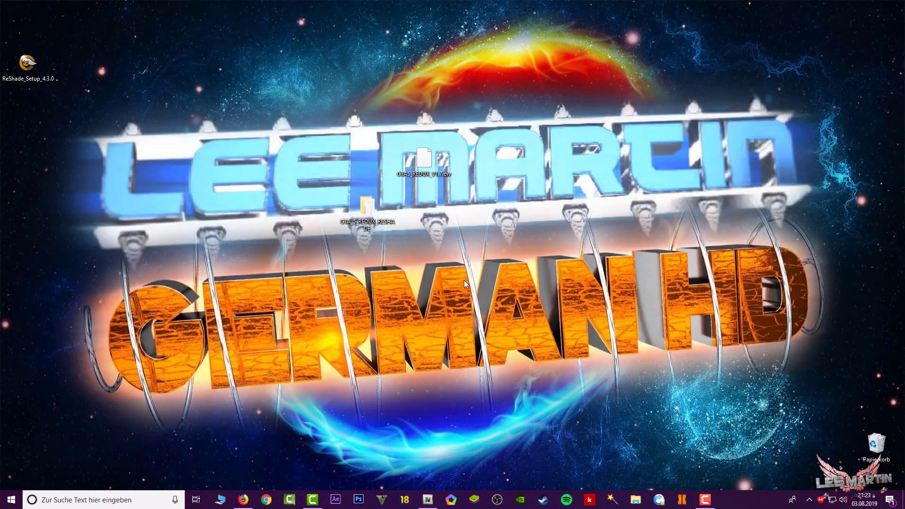
{"action": "double_click", "coordinate": [367, 217]}
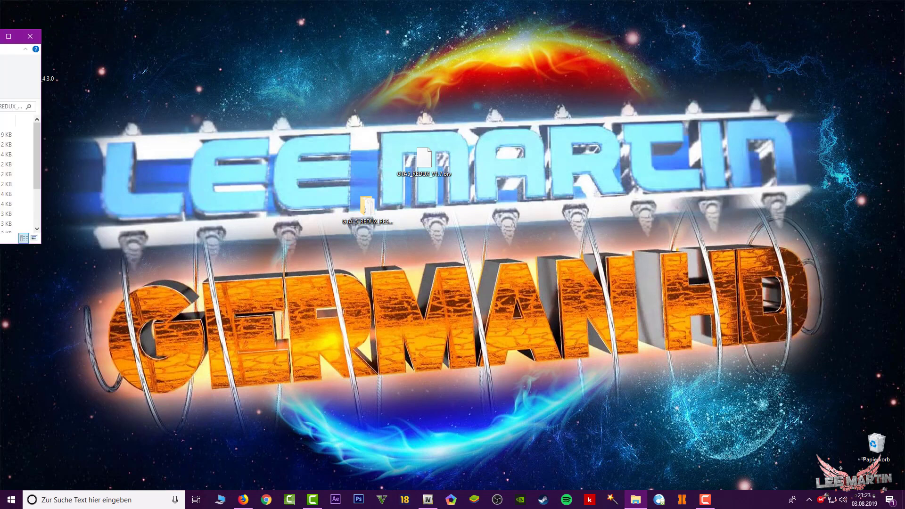
{"action": "right_click", "coordinate": [635, 499]}
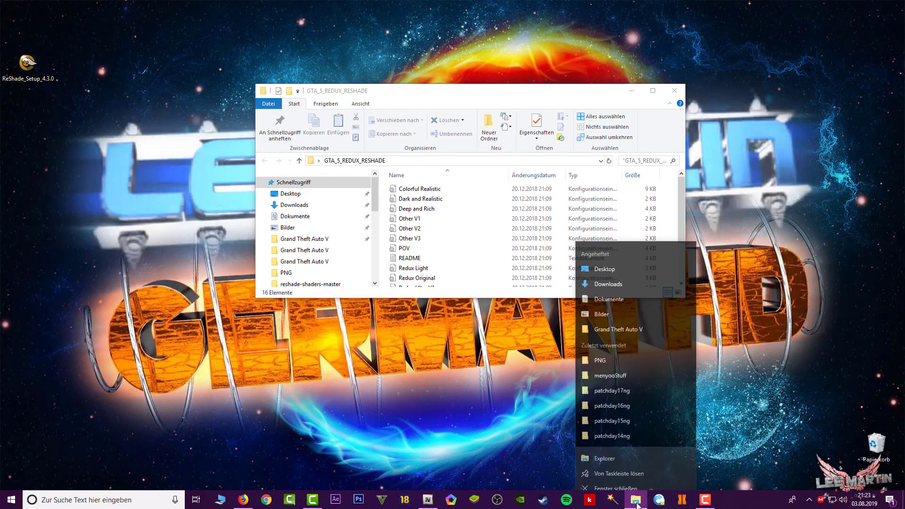
{"action": "left_click", "coordinate": [619, 320]}
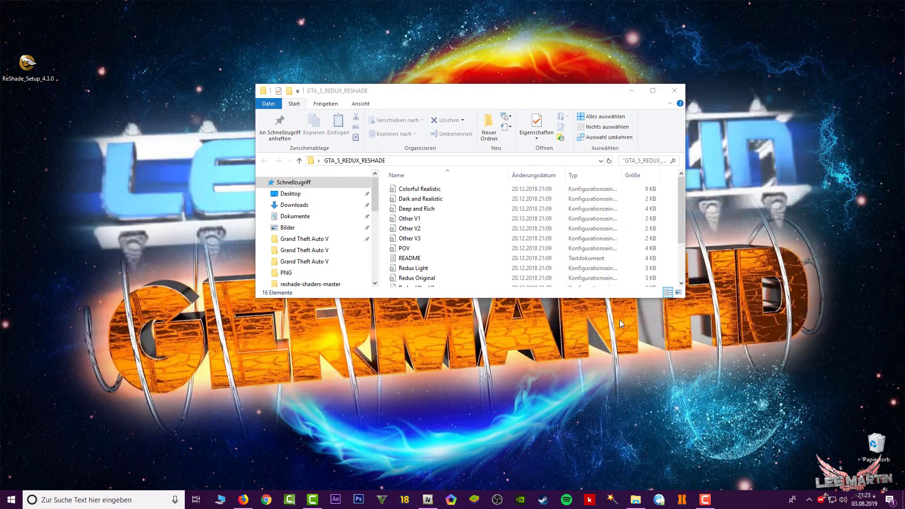
{"action": "left_click_drag", "start_coordinate": [530, 105], "coordinate": [223, 273]}
{"action": "left_click", "coordinate": [273, 186]}
{"action": "left_click_drag", "start_coordinate": [517, 97], "coordinate": [761, 13]}
{"action": "left_click_drag", "start_coordinate": [357, 277], "coordinate": [367, 21]}
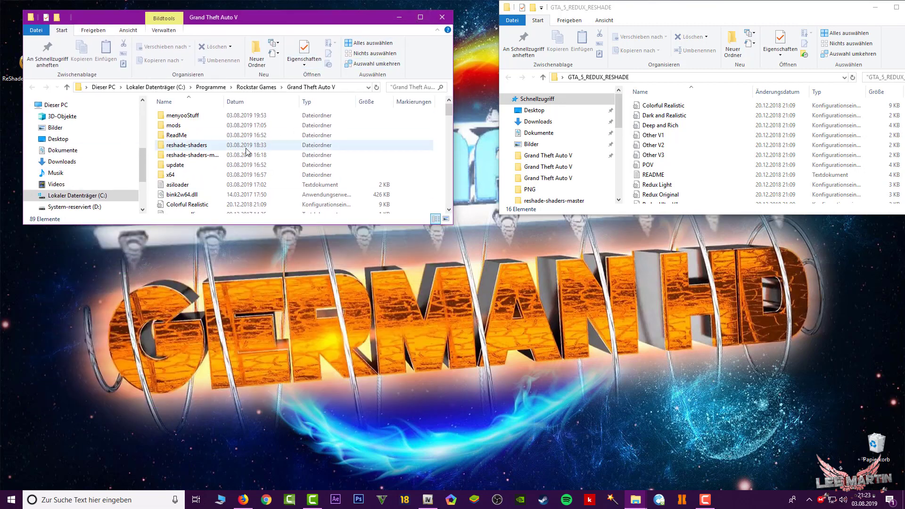
Step: Look through the files already present in the Grand Theft Auto V game folder
{"action": "scroll", "coordinate": [230, 157], "scroll_direction": "down", "scroll_amount": 4}
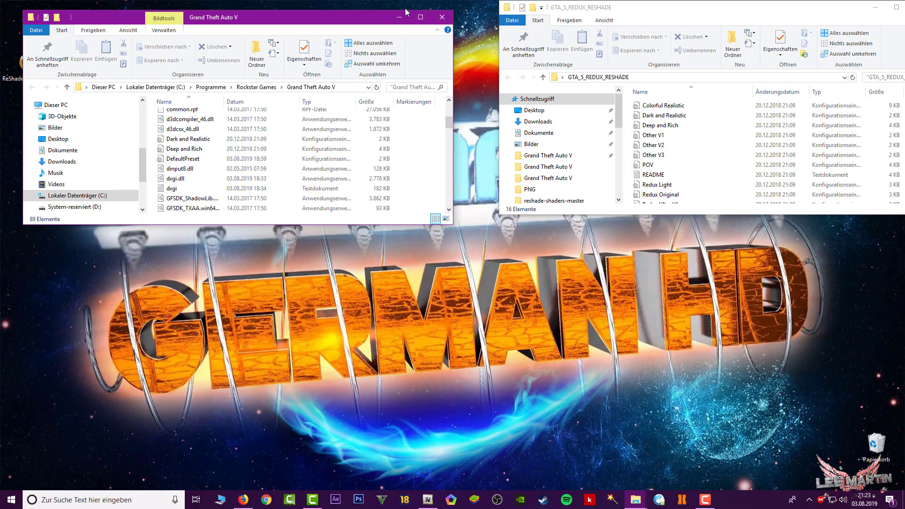
{"action": "left_click", "coordinate": [420, 17]}
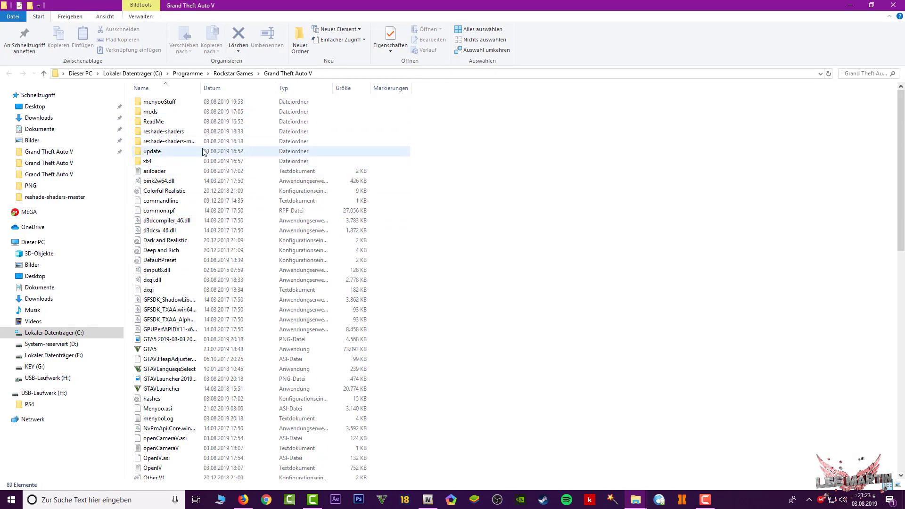
{"action": "scroll", "coordinate": [212, 335], "scroll_direction": "down", "scroll_amount": 9}
{"action": "scroll", "coordinate": [214, 335], "scroll_direction": "up", "scroll_amount": 9}
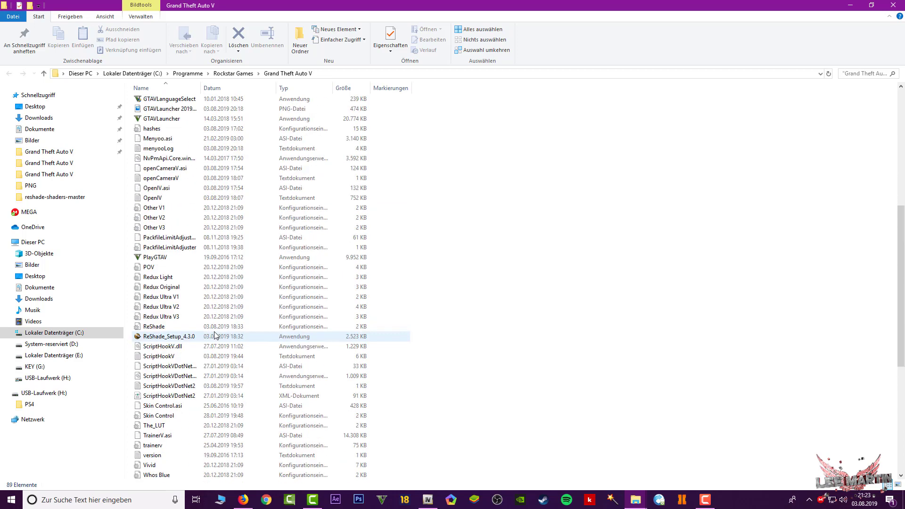
{"action": "left_click", "coordinate": [872, 5]}
Step: Copy all preset files in the GTA_5_REDUX_RESHADE folder except README
{"action": "left_click_drag", "start_coordinate": [629, 104], "coordinate": [744, 290]}
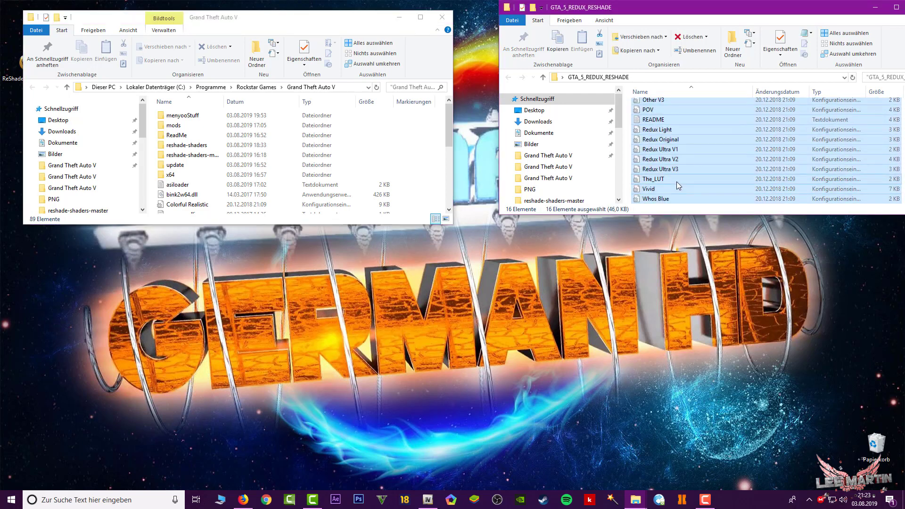
{"action": "scroll", "coordinate": [679, 182], "scroll_direction": "up", "scroll_amount": 2}
{"action": "left_click", "coordinate": [896, 7]}
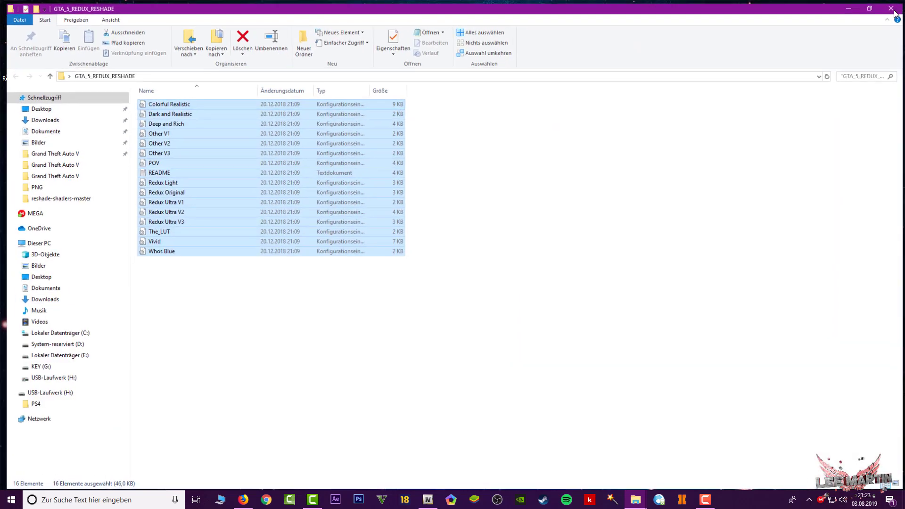
{"action": "left_click", "coordinate": [161, 171], "text": "ctrl"}
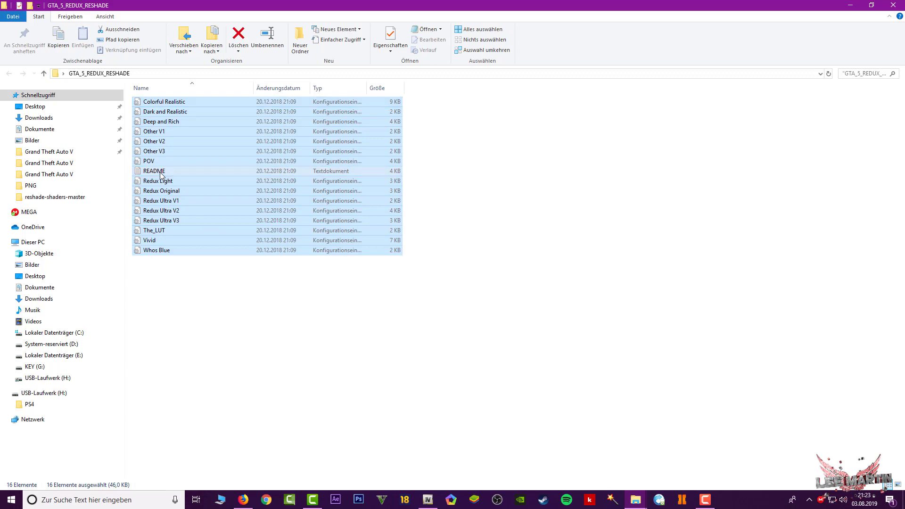
{"action": "right_click", "coordinate": [156, 251]}
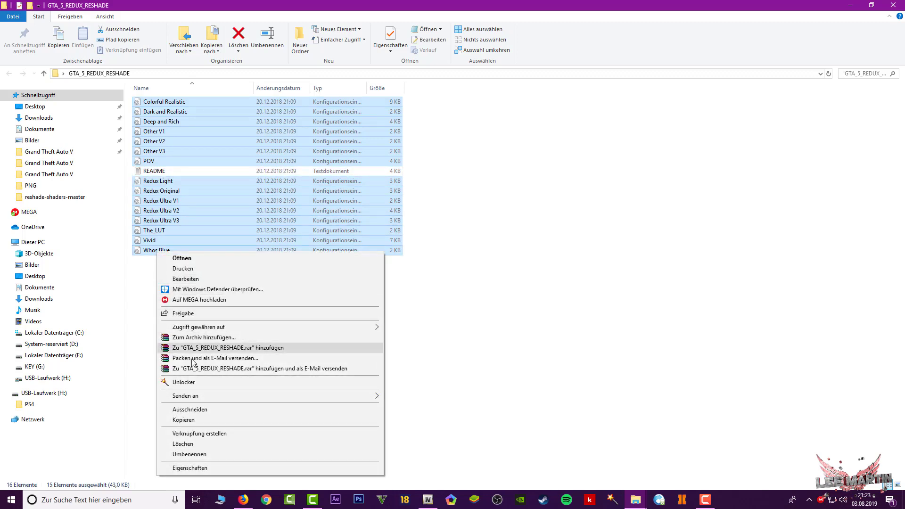
{"action": "left_click", "coordinate": [197, 424]}
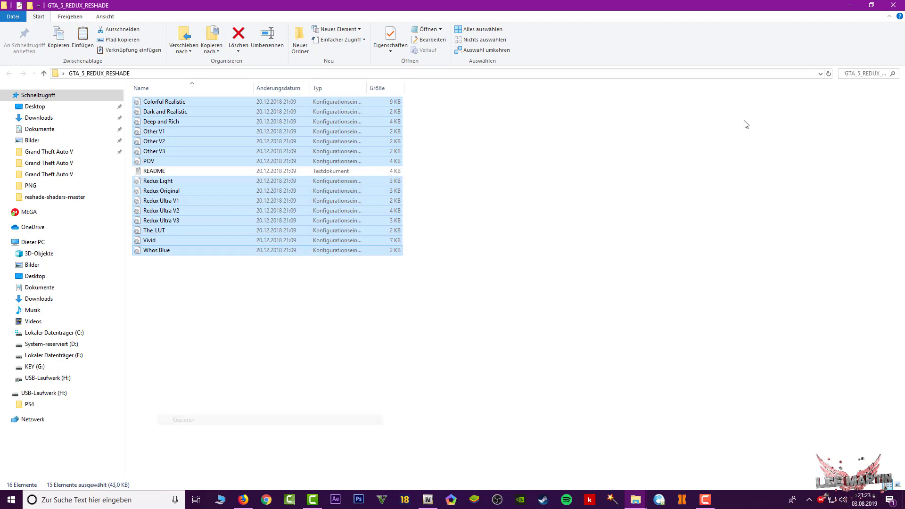
Step: Try pasting the copied presets into the Grand Theft Auto V game folder and cancel replacing the existing files
{"action": "left_click", "coordinate": [850, 5]}
{"action": "left_click", "coordinate": [420, 17]}
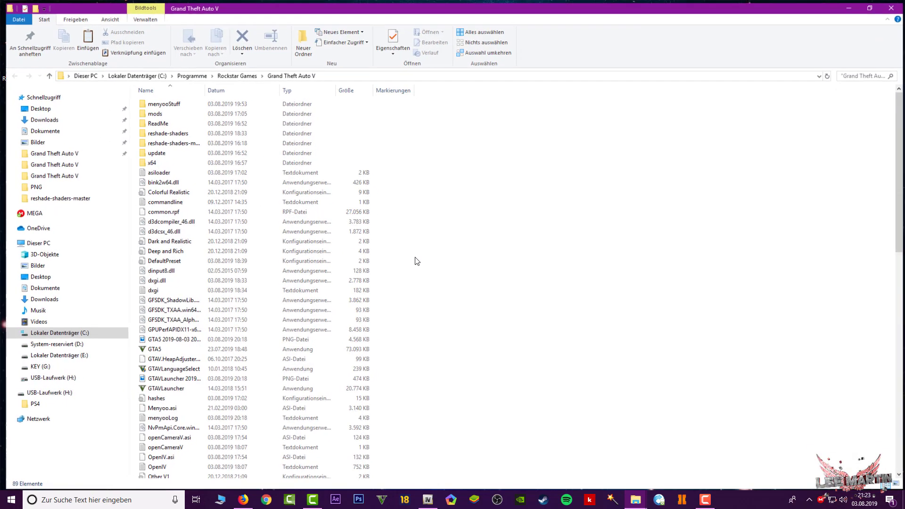
{"action": "right_click", "coordinate": [577, 320]}
{"action": "left_click", "coordinate": [605, 385]}
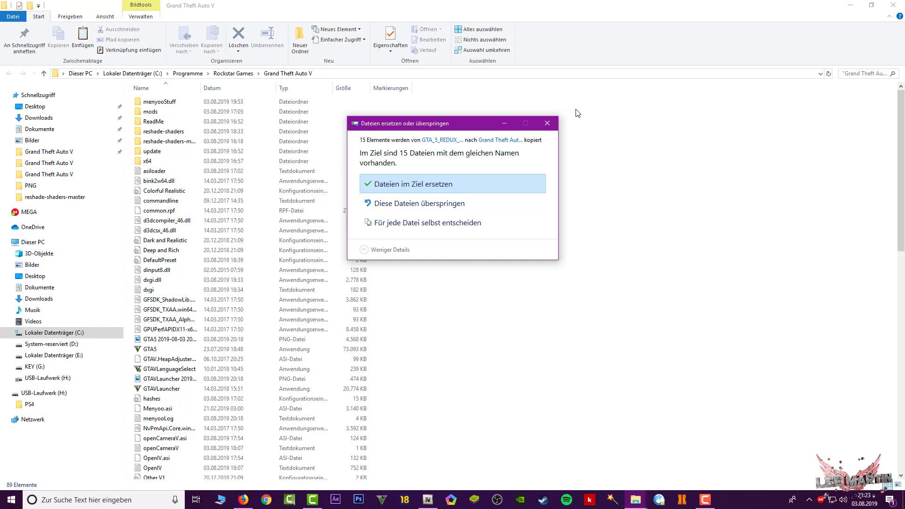
{"action": "left_click", "coordinate": [545, 130]}
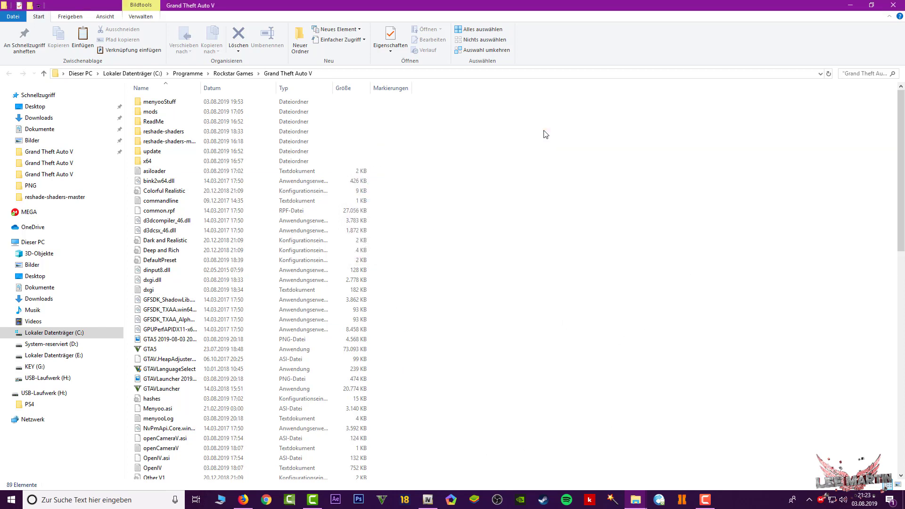
Step: Try moving ReShade_Setup_4.3.0 from the desktop into the Grand Theft Auto V game folder and cancel replacing the existing file
{"action": "double_click", "coordinate": [807, 10]}
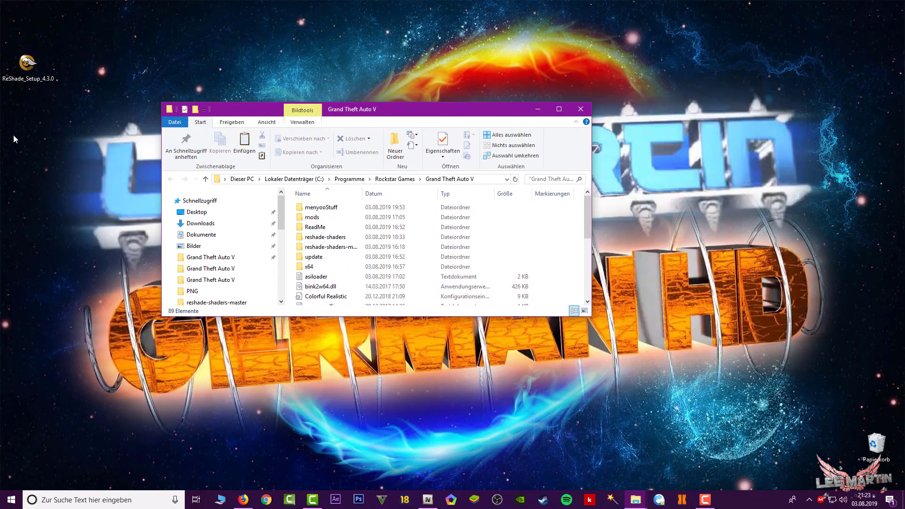
{"action": "left_click_drag", "start_coordinate": [19, 84], "coordinate": [719, 312]}
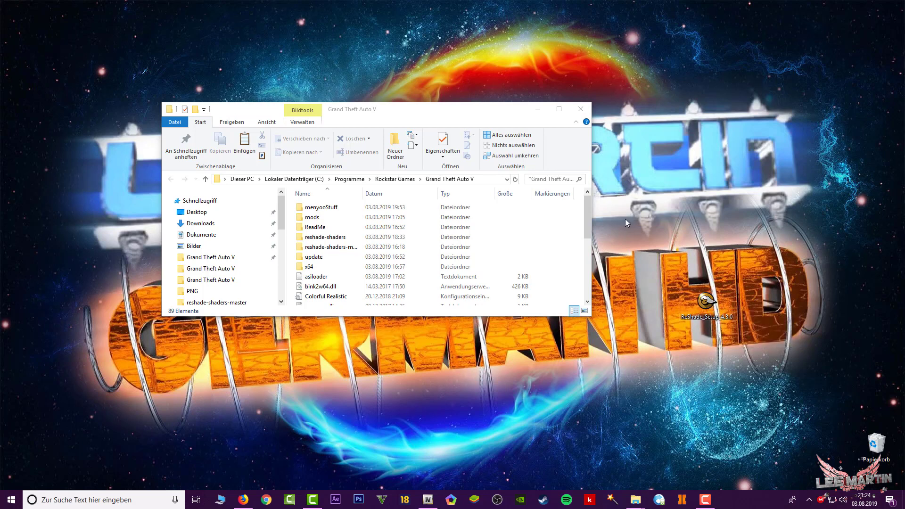
{"action": "left_click", "coordinate": [559, 109]}
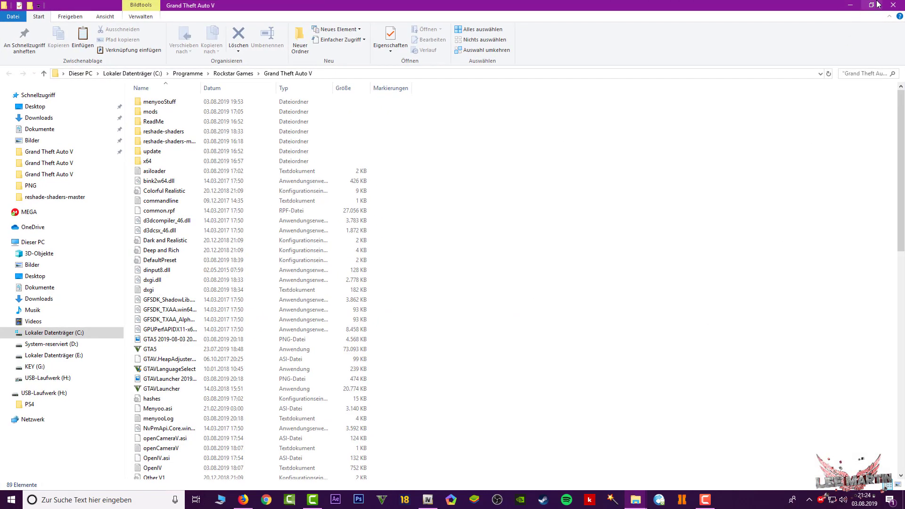
{"action": "left_click", "coordinate": [871, 4]}
{"action": "left_click_drag", "start_coordinate": [705, 301], "coordinate": [570, 285]}
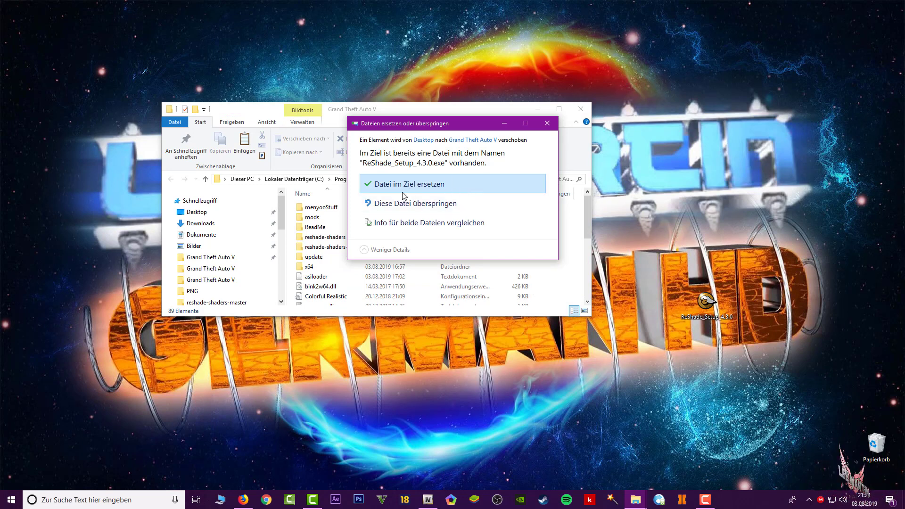
{"action": "left_click", "coordinate": [546, 125]}
Step: Run ReShade_Setup_4.3.0 from the Grand Theft Auto V game folder as administrator
{"action": "left_click", "coordinate": [559, 109]}
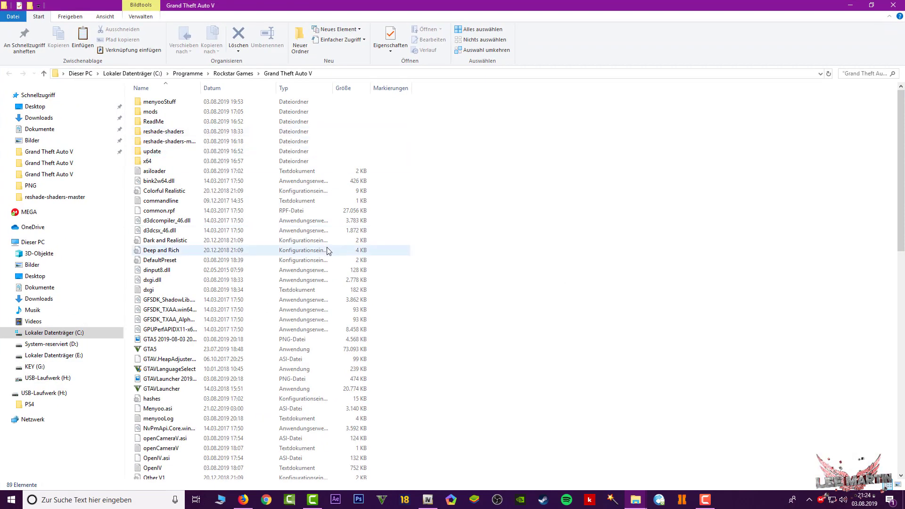
{"action": "scroll", "coordinate": [302, 306], "scroll_direction": "down", "scroll_amount": 9}
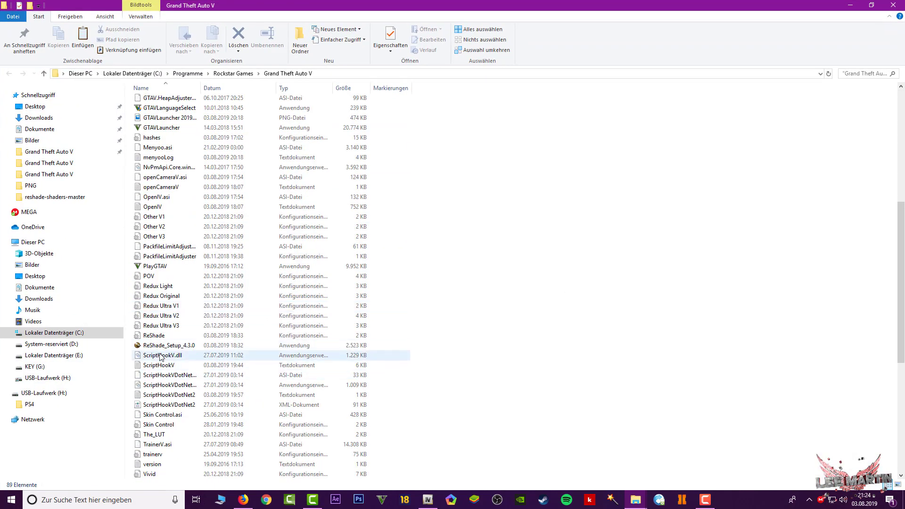
{"action": "left_click", "coordinate": [162, 348]}
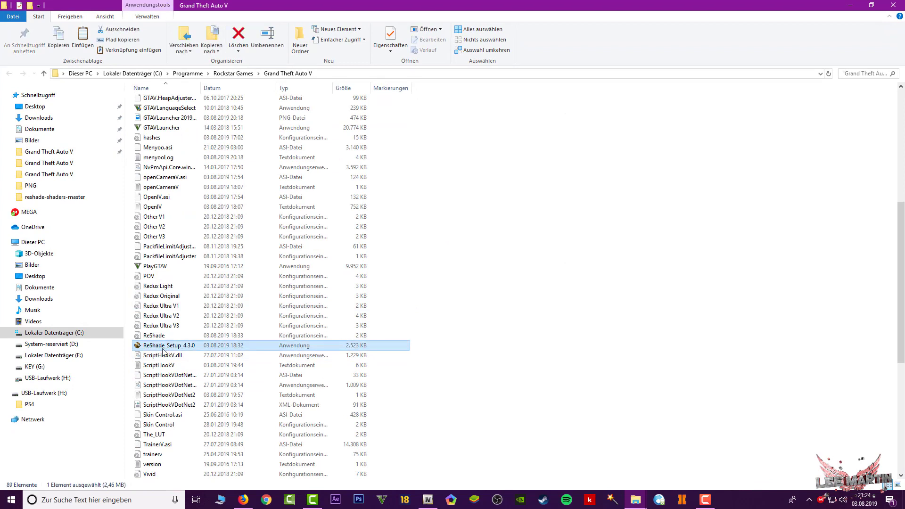
{"action": "right_click", "coordinate": [174, 349]}
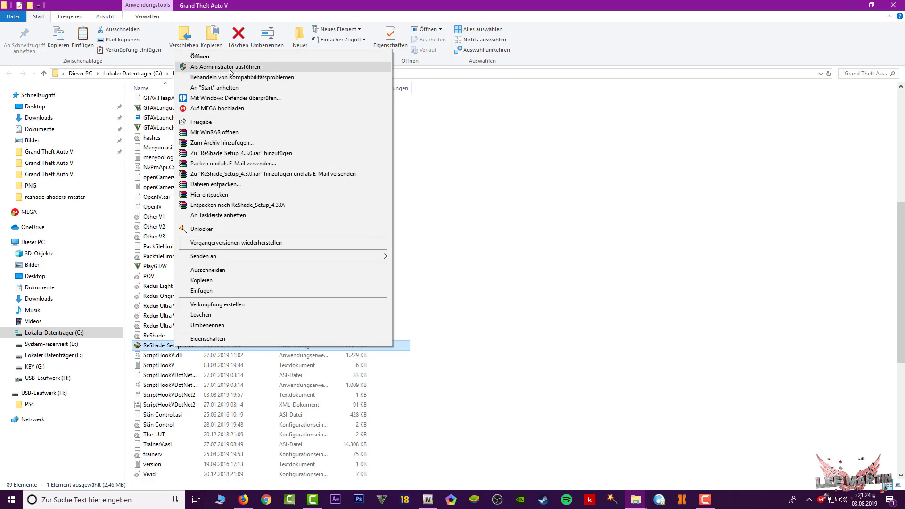
{"action": "left_click", "coordinate": [251, 69]}
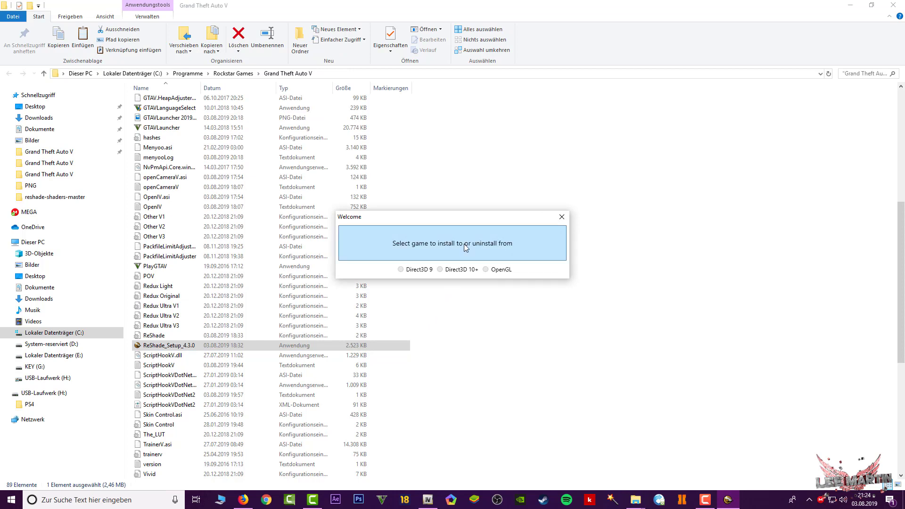
Step: Choose GTAVLauncher in C: > Program Files > Rockstar Games > Grand Theft Auto V as the game to install ReShade to
{"action": "left_click", "coordinate": [466, 247]}
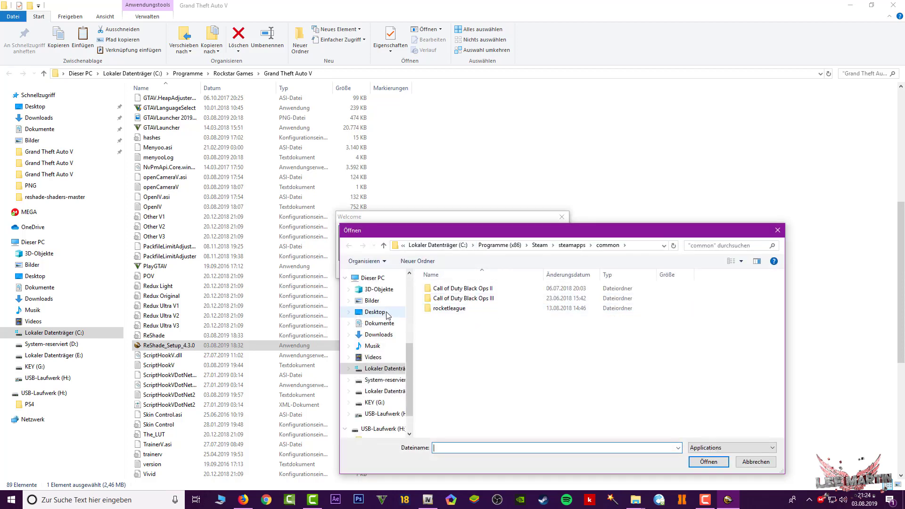
{"action": "left_click", "coordinate": [378, 279]}
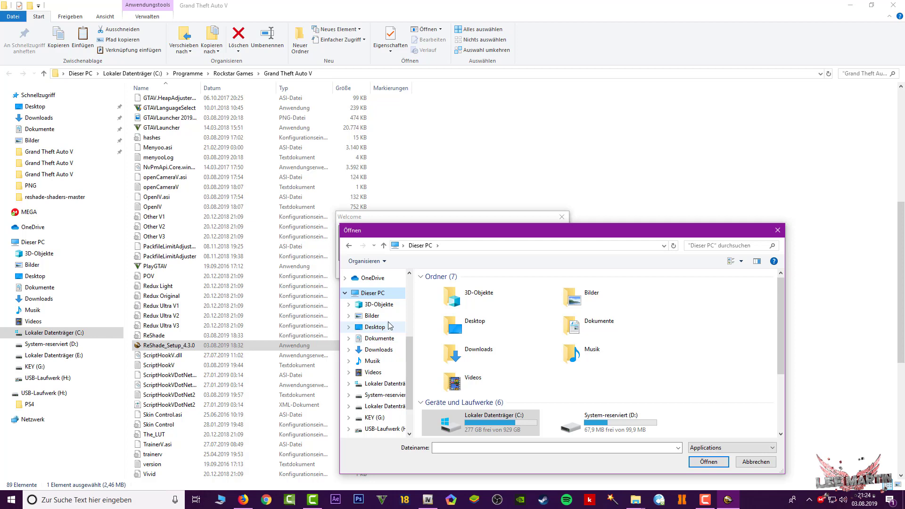
{"action": "double_click", "coordinate": [499, 419]}
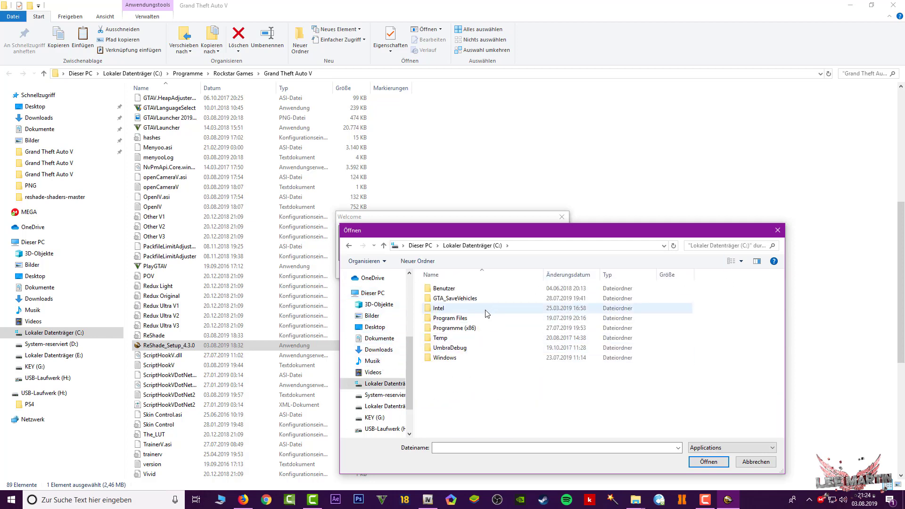
{"action": "double_click", "coordinate": [450, 318]}
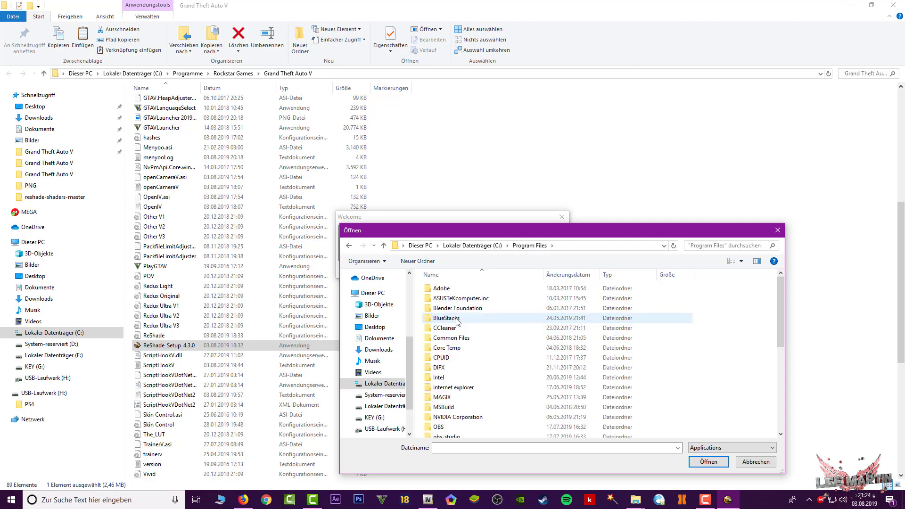
{"action": "scroll", "coordinate": [483, 357], "scroll_direction": "down", "scroll_amount": 3}
{"action": "scroll", "coordinate": [481, 377], "scroll_direction": "down", "scroll_amount": 1}
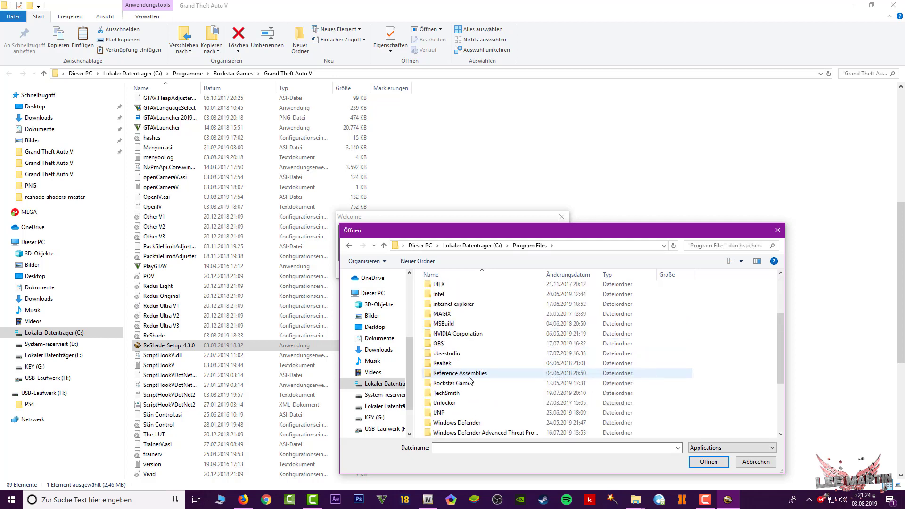
{"action": "double_click", "coordinate": [452, 386]}
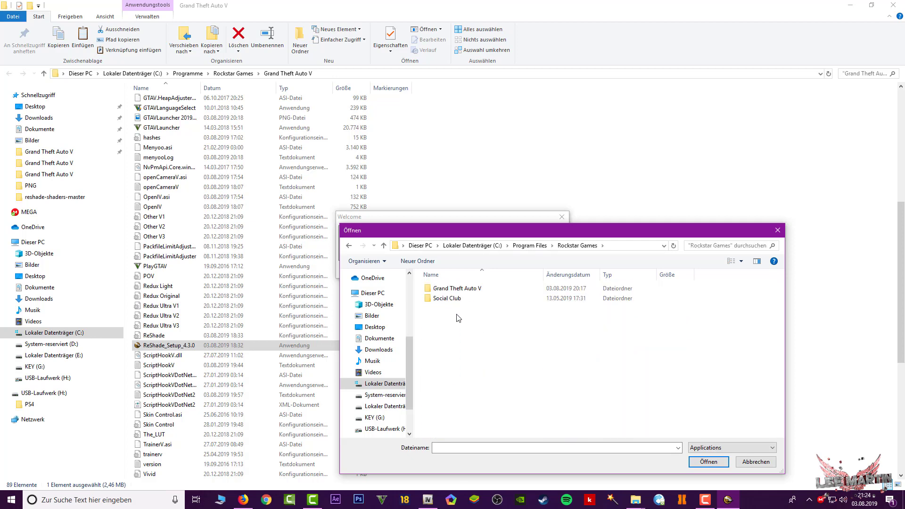
{"action": "double_click", "coordinate": [460, 288]}
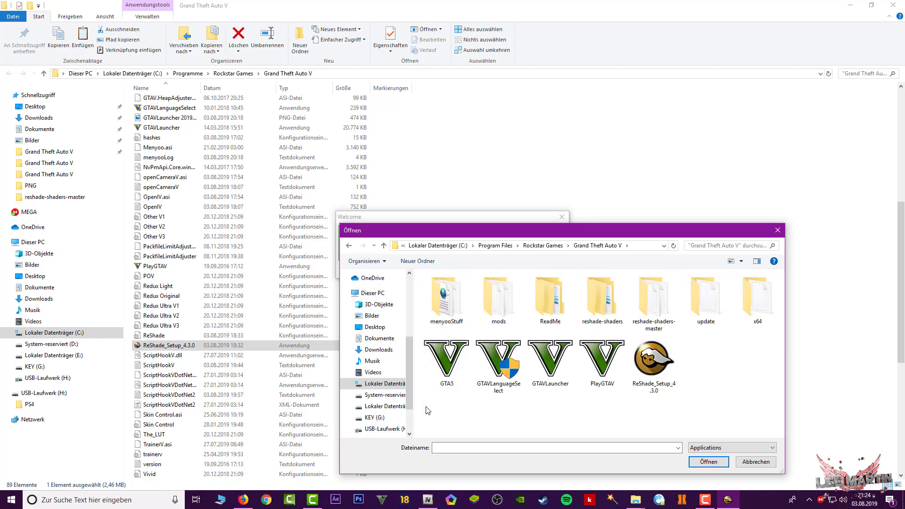
{"action": "left_click", "coordinate": [553, 376]}
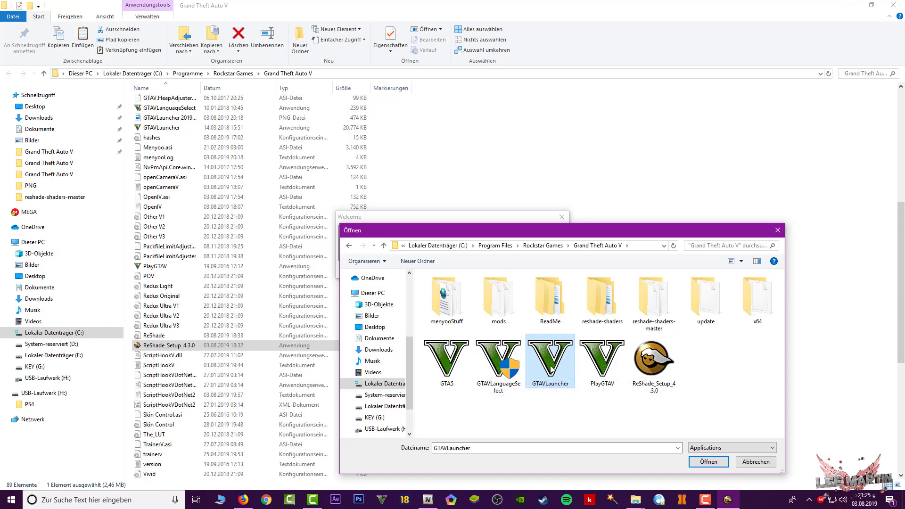
{"action": "left_click", "coordinate": [707, 462]}
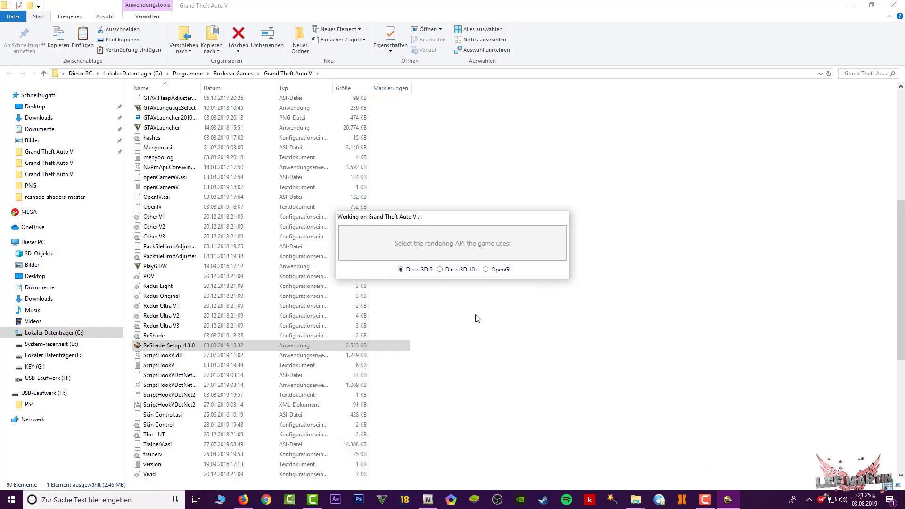
Step: Choose Direct3D 10+ as the rendering API, cancel overwriting the existing ReShade installation and close the setup
{"action": "left_click", "coordinate": [440, 270]}
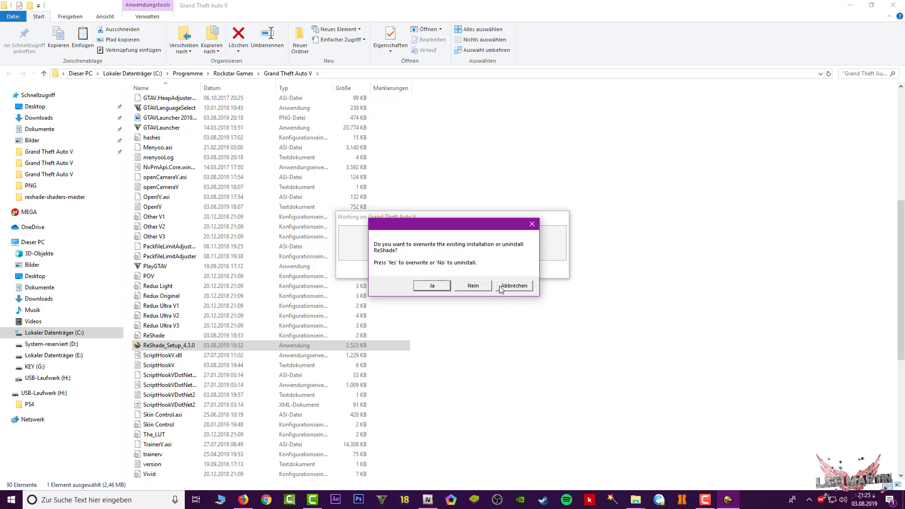
{"action": "left_click", "coordinate": [515, 289]}
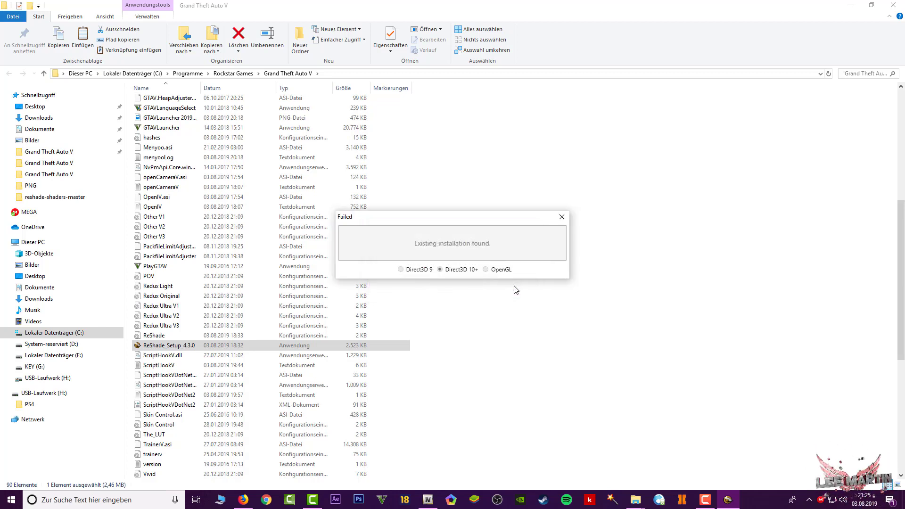
{"action": "left_click", "coordinate": [562, 217]}
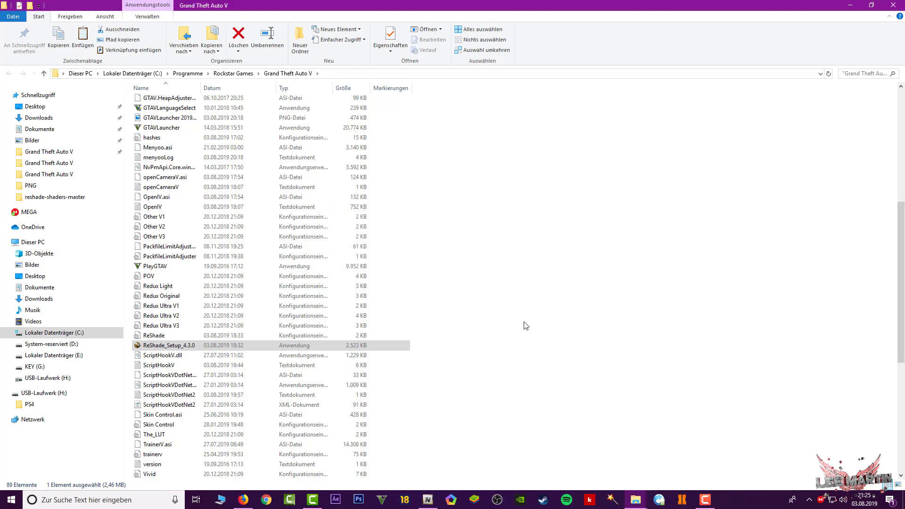
Step: Delete the GTA5_REDUX_V1.7.oiv file, the GTA_5_REDUX_RESHADE folder and ReShade_Setup_4.3.0 from the desktop
{"action": "scroll", "coordinate": [526, 325], "scroll_direction": "up", "scroll_amount": 3}
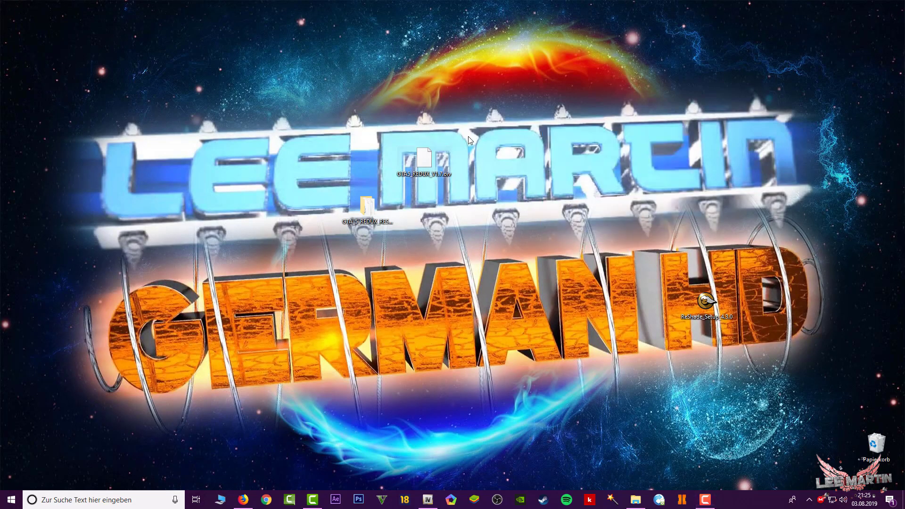
{"action": "left_click_drag", "start_coordinate": [468, 140], "coordinate": [345, 212]}
{"action": "key", "text": "Delete"}
{"action": "left_click_drag", "start_coordinate": [245, 124], "coordinate": [543, 284]}
{"action": "left_click_drag", "start_coordinate": [641, 152], "coordinate": [493, 276]}
{"action": "left_click", "coordinate": [703, 302]}
{"action": "key", "text": "Delete"}
{"action": "left_click_drag", "start_coordinate": [354, 203], "coordinate": [502, 300]}
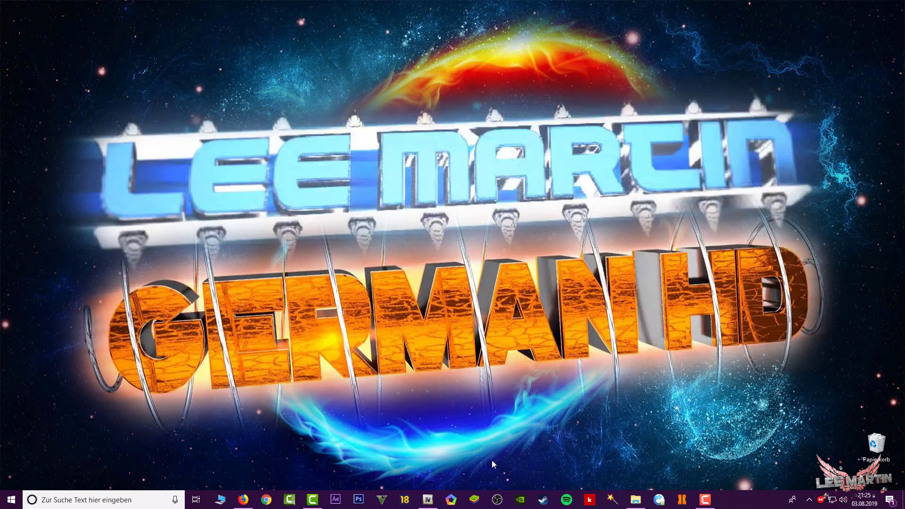
Step: Bring up the OpenIV window, close it and launch Grand Theft Auto V from the desktop
{"action": "left_click", "coordinate": [428, 499]}
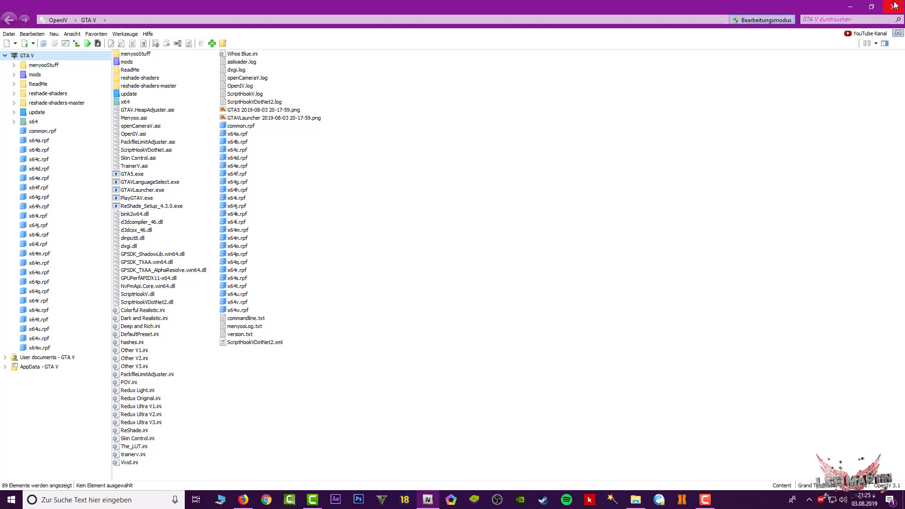
{"action": "left_click", "coordinate": [895, 6]}
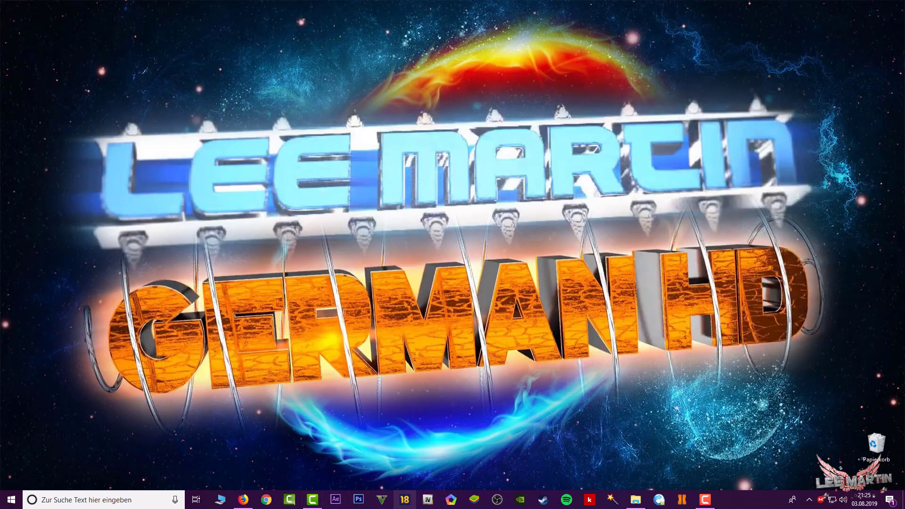
{"action": "left_click", "coordinate": [382, 500]}
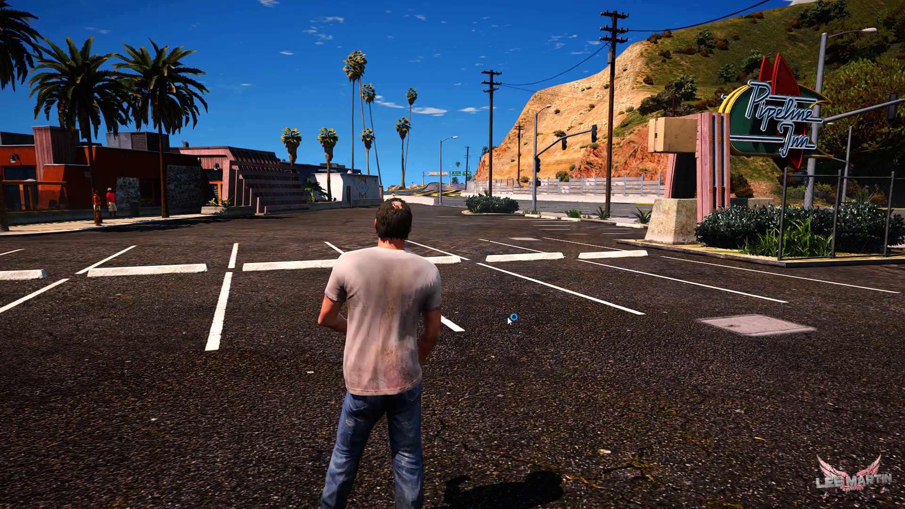
Step: Open the ReShade overlay in the game and look through its Settings, Statistics, Log, About and DX11 pages before returning to Home
{"action": "key", "text": "Home"}
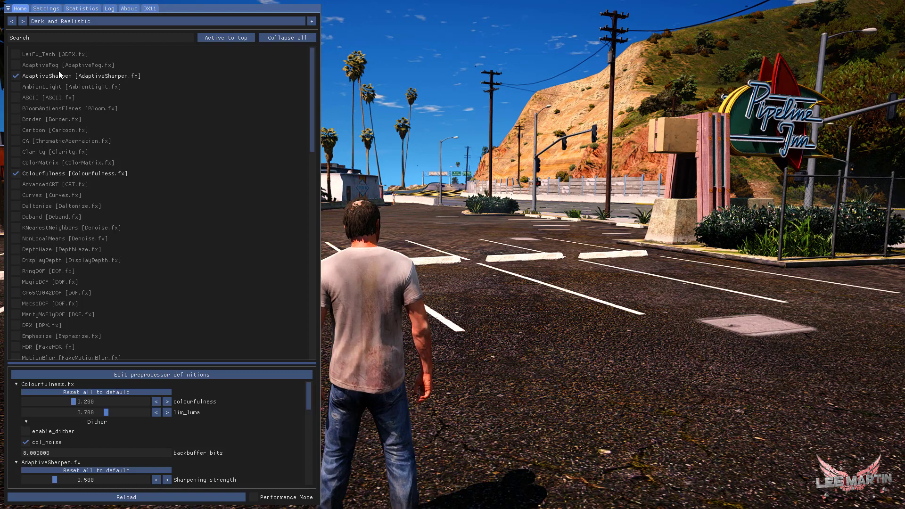
{"action": "left_click", "coordinate": [44, 11]}
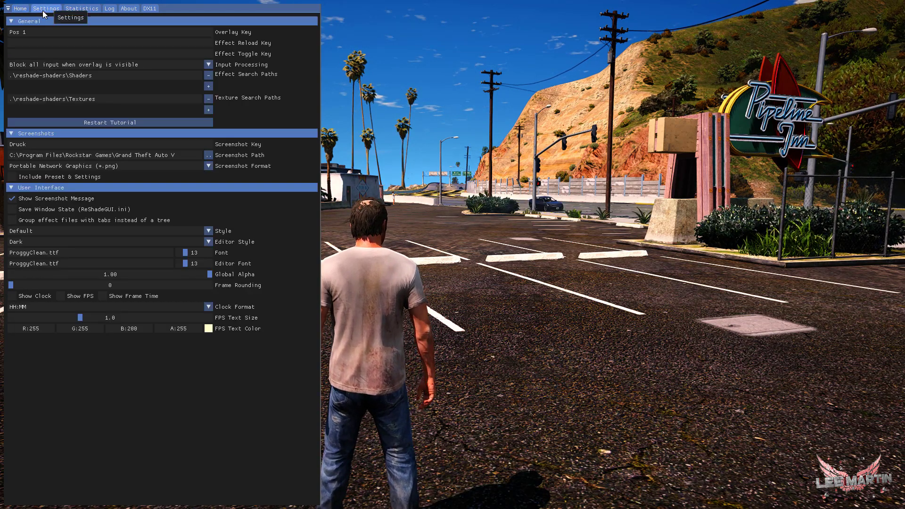
{"action": "left_click", "coordinate": [87, 8]}
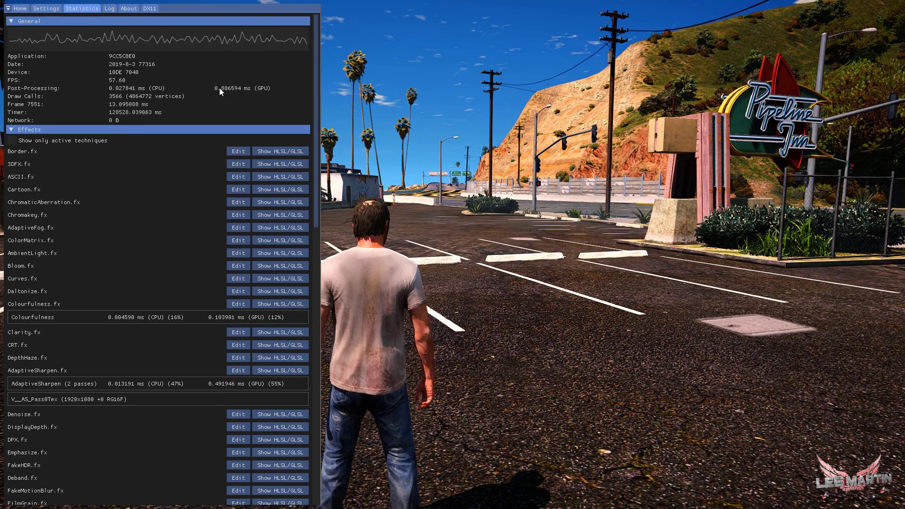
{"action": "left_click", "coordinate": [108, 9]}
{"action": "left_click", "coordinate": [128, 8]}
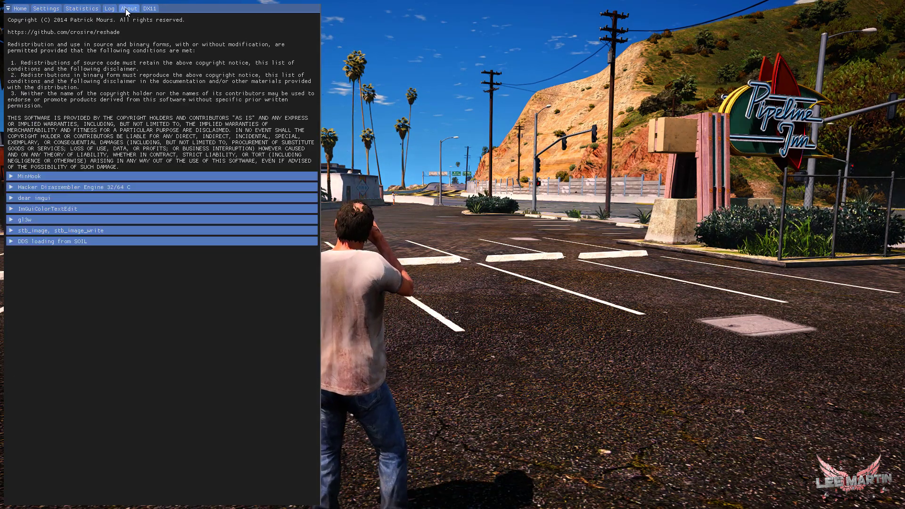
{"action": "left_click", "coordinate": [149, 9]}
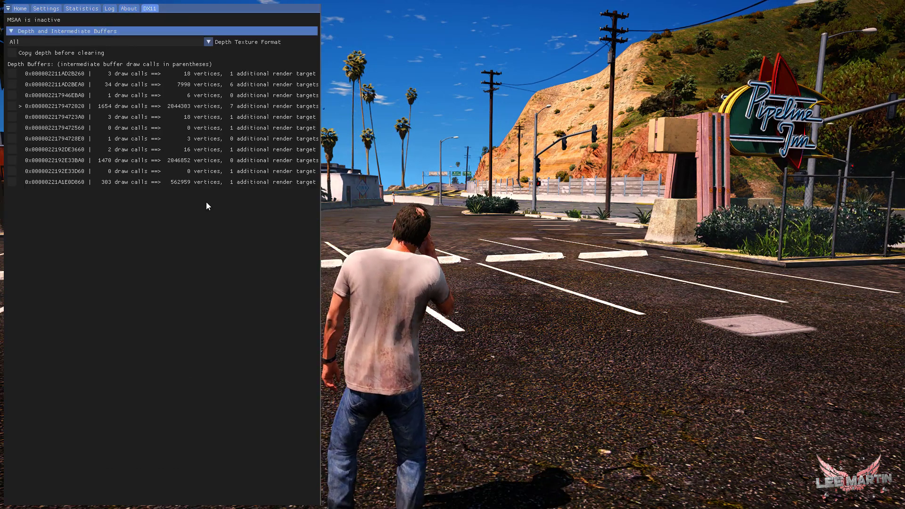
{"action": "left_click", "coordinate": [20, 9]}
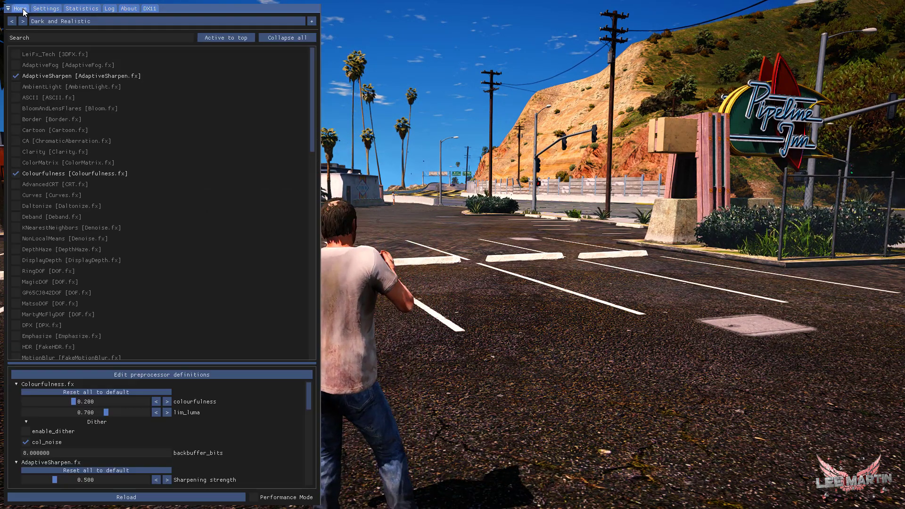